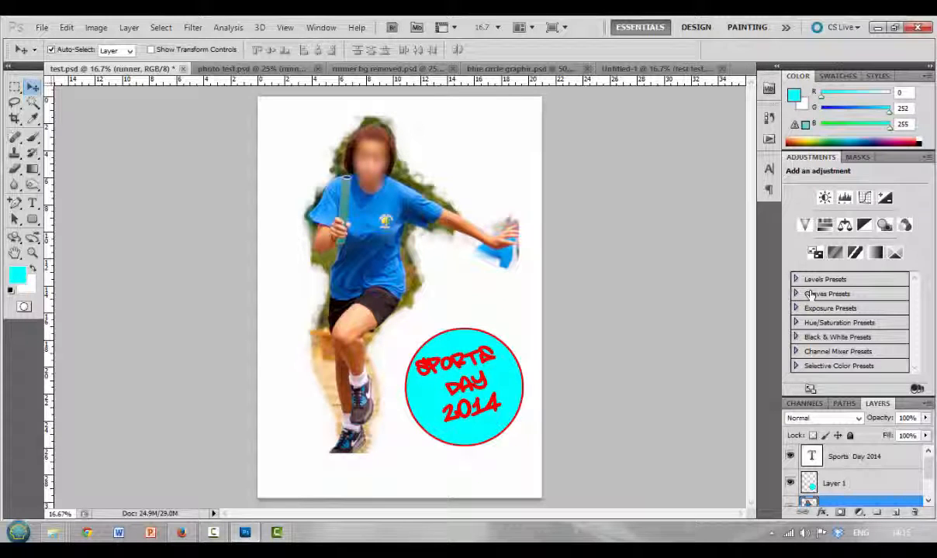
View the Masks, Channels, Paths, Layers and Adjustments panels in turn.
click(858, 158)
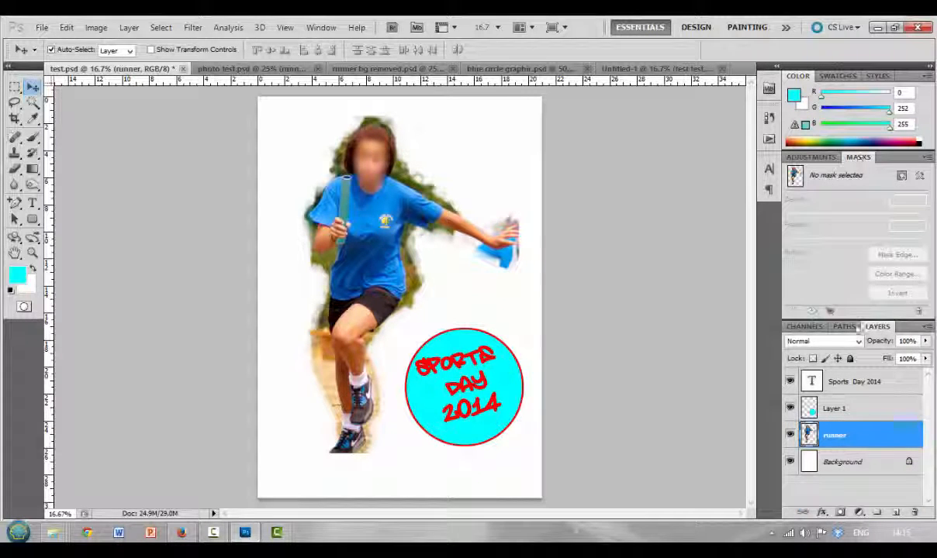
click(804, 327)
click(843, 326)
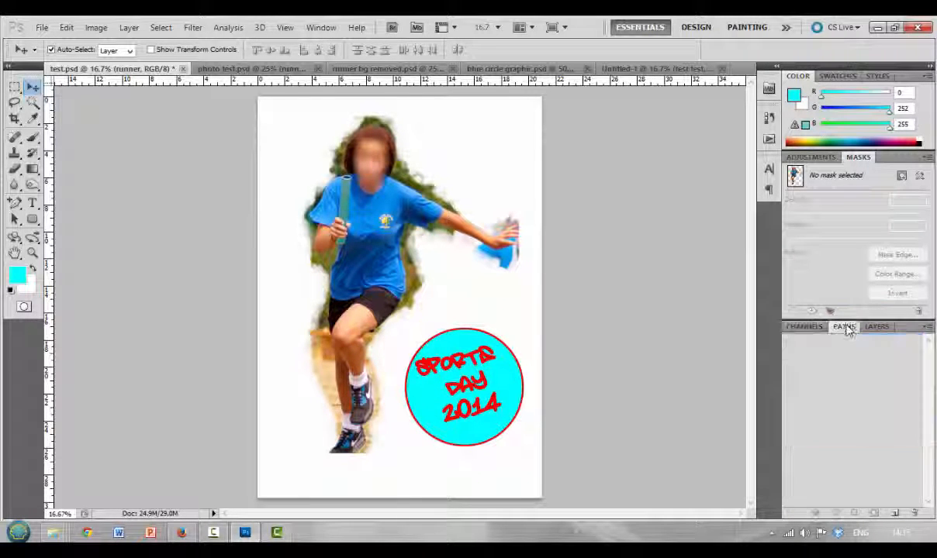
click(877, 326)
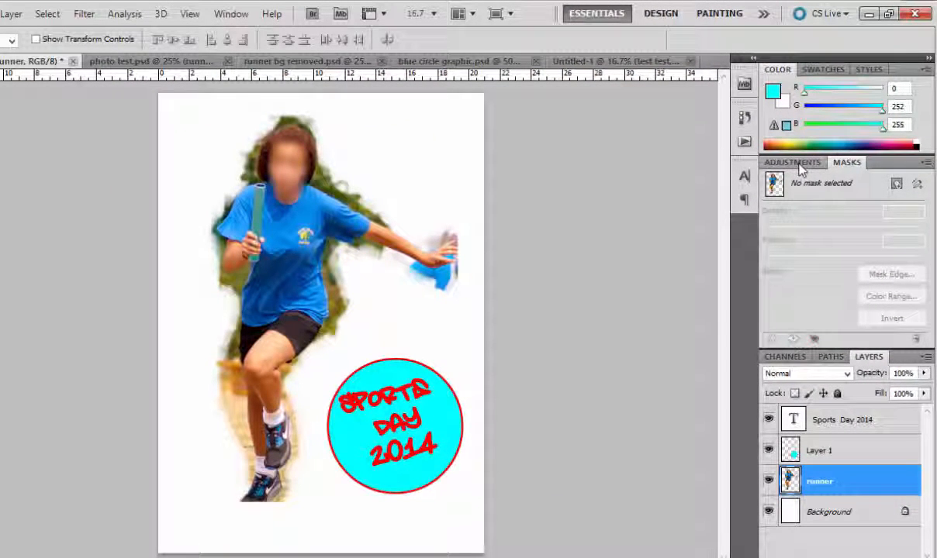
click(801, 167)
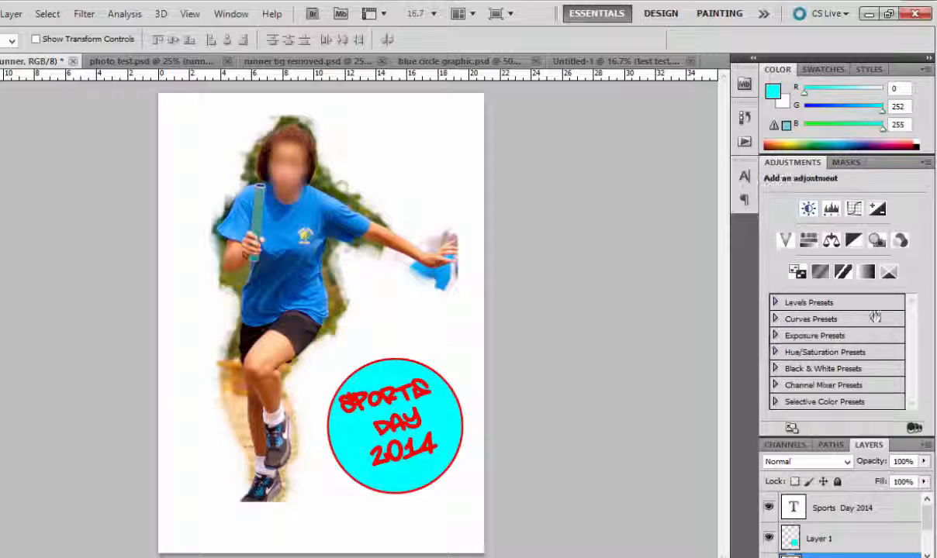
Switch to the Design workspace and look over its Paragraph and Character settings.
click(661, 15)
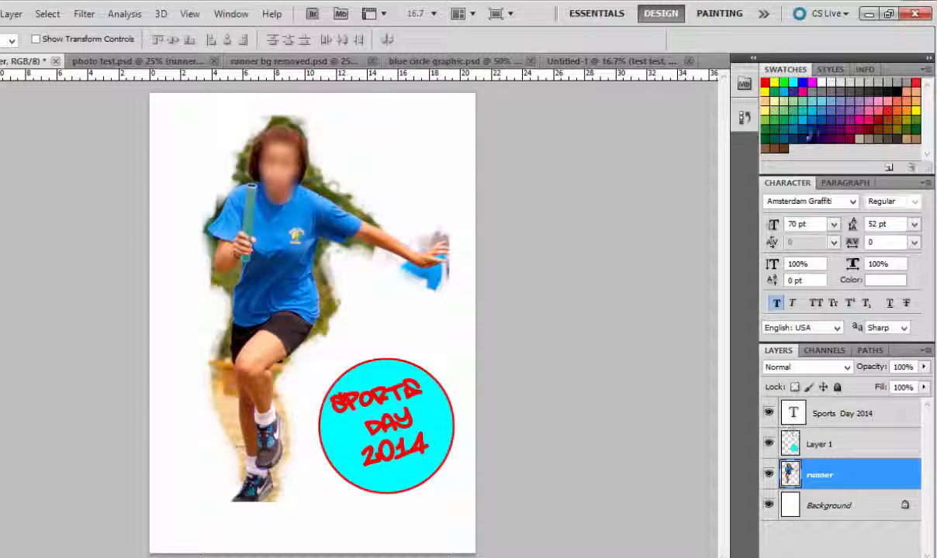
click(827, 186)
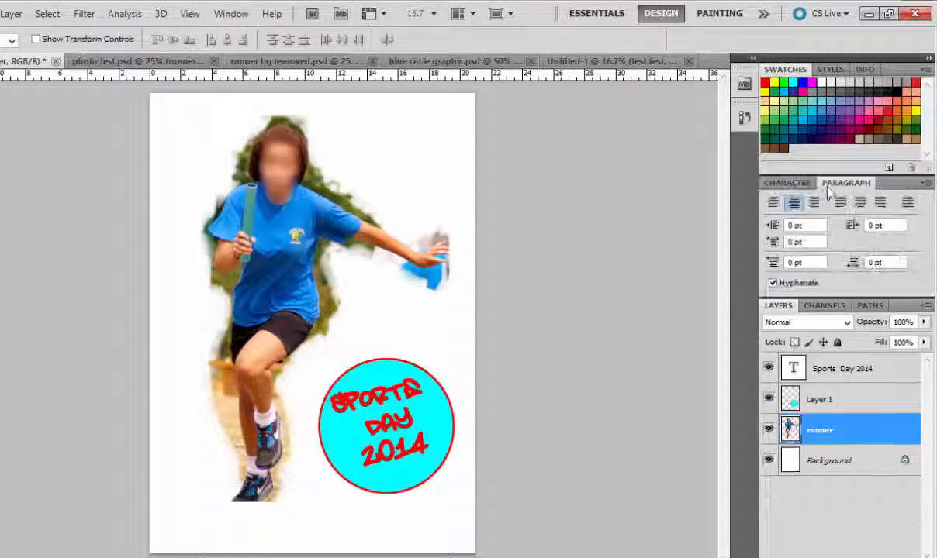
click(788, 183)
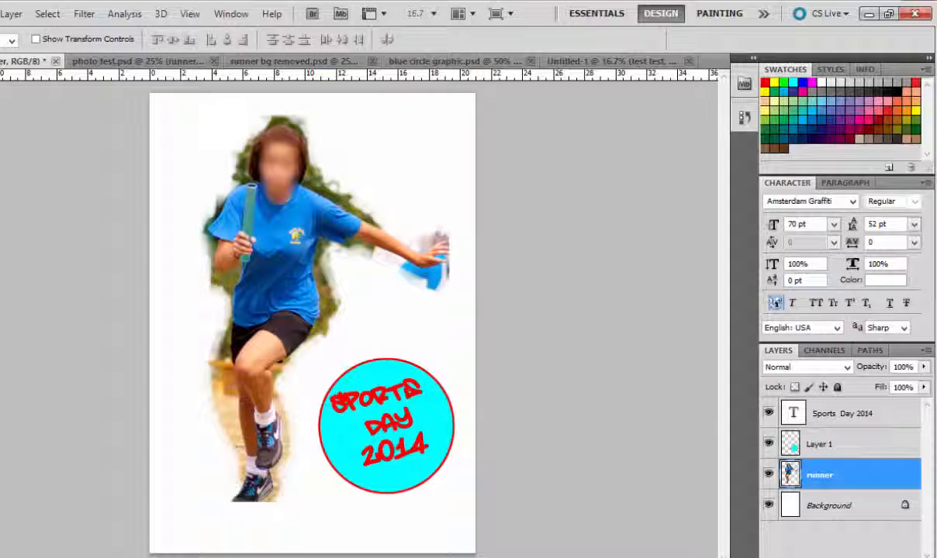
click(775, 303)
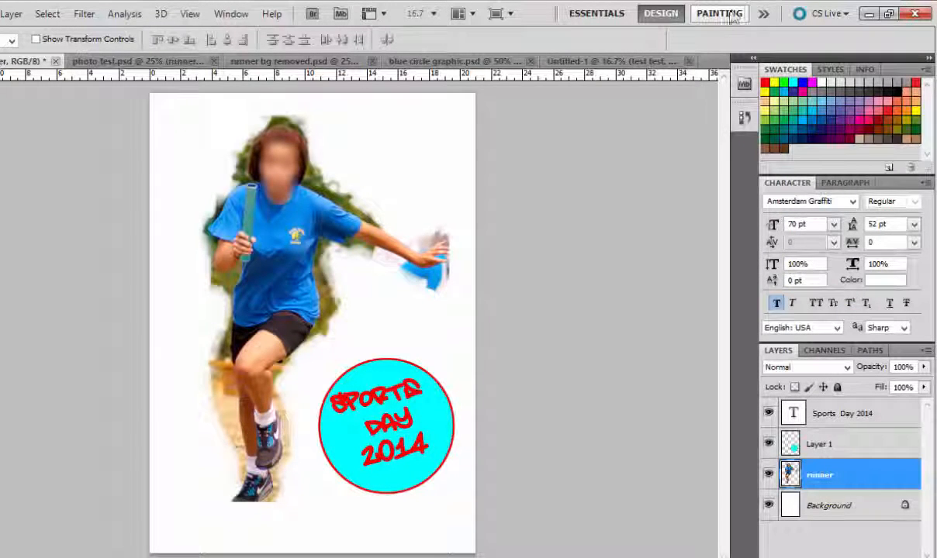
Switch to the Photography workspace to view its panels and return to the Essentials workspace.
click(764, 14)
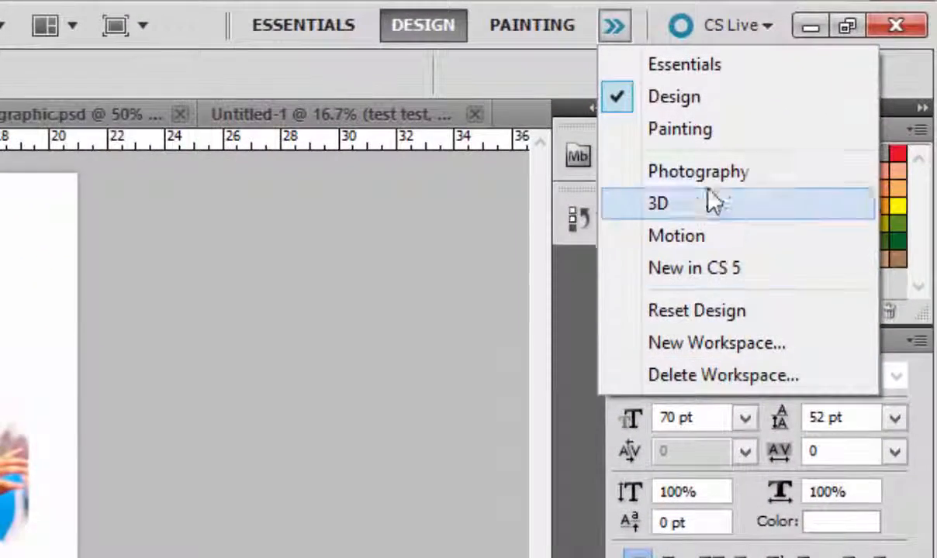
click(700, 171)
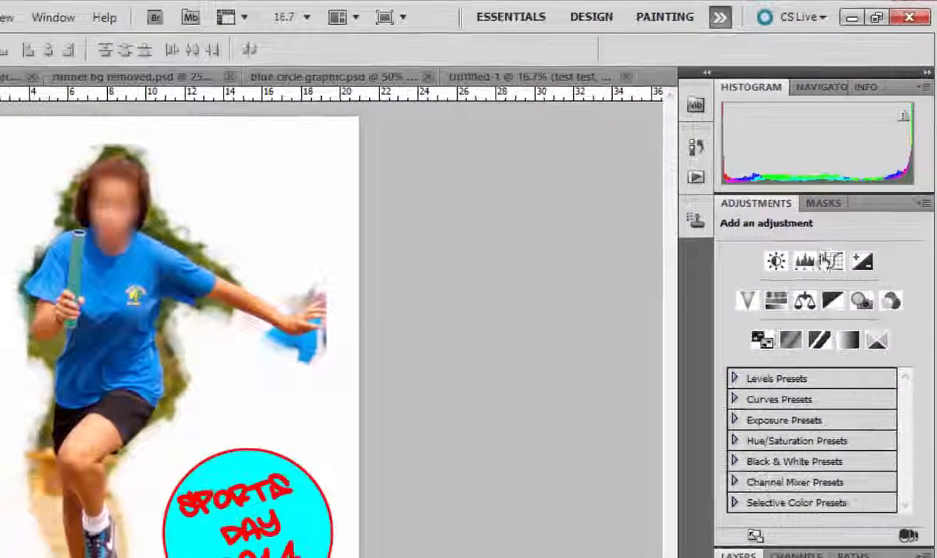
click(719, 17)
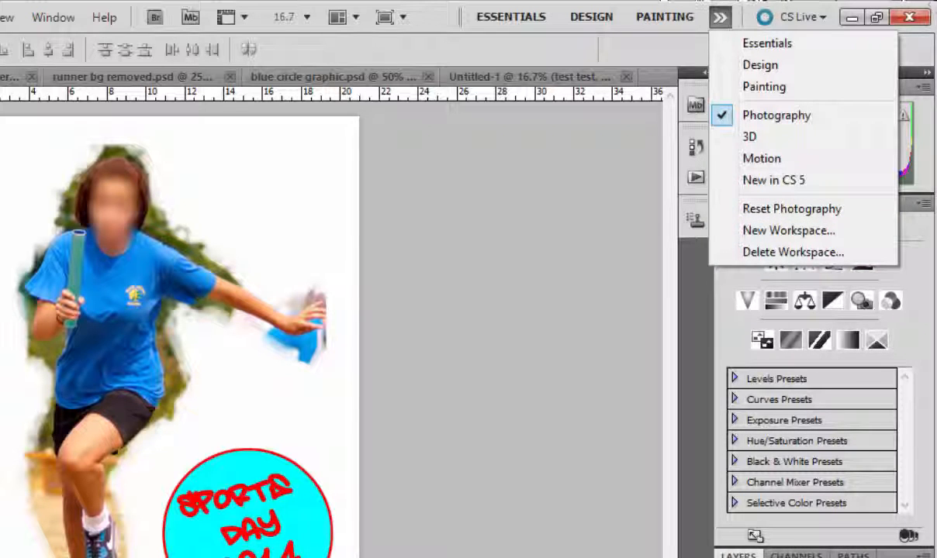
click(530, 17)
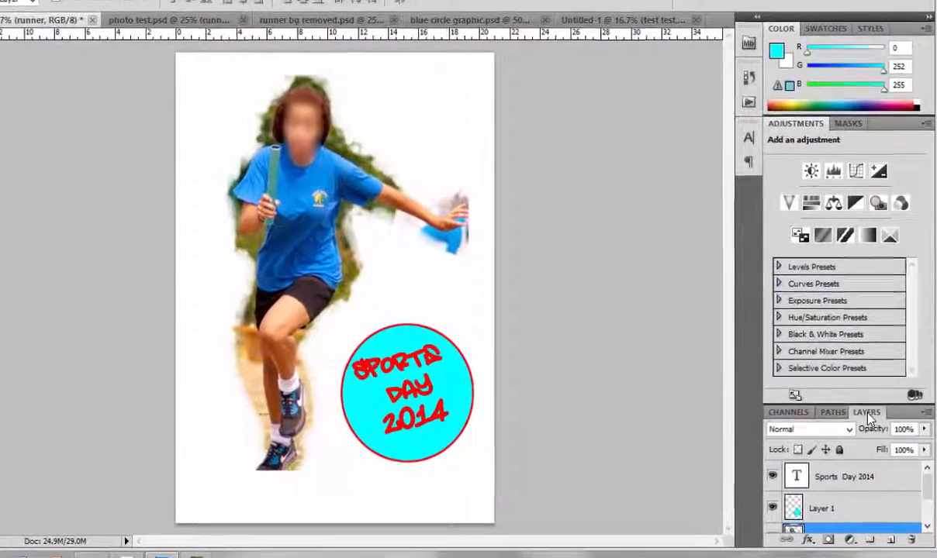
Dock the Layers panel beside Adjustments and Masks, and enlarge that panel group to give the layer list more height.
drag(878, 417, 890, 126)
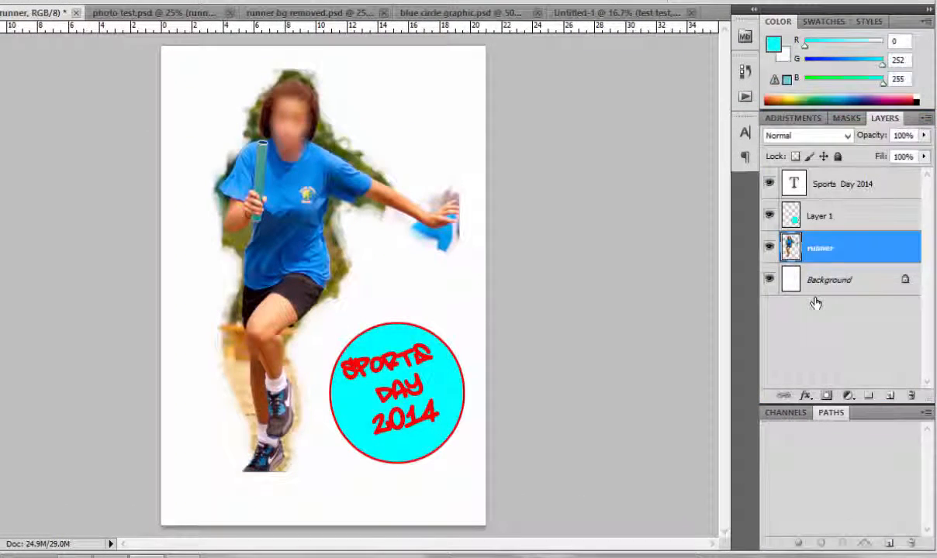
click(789, 120)
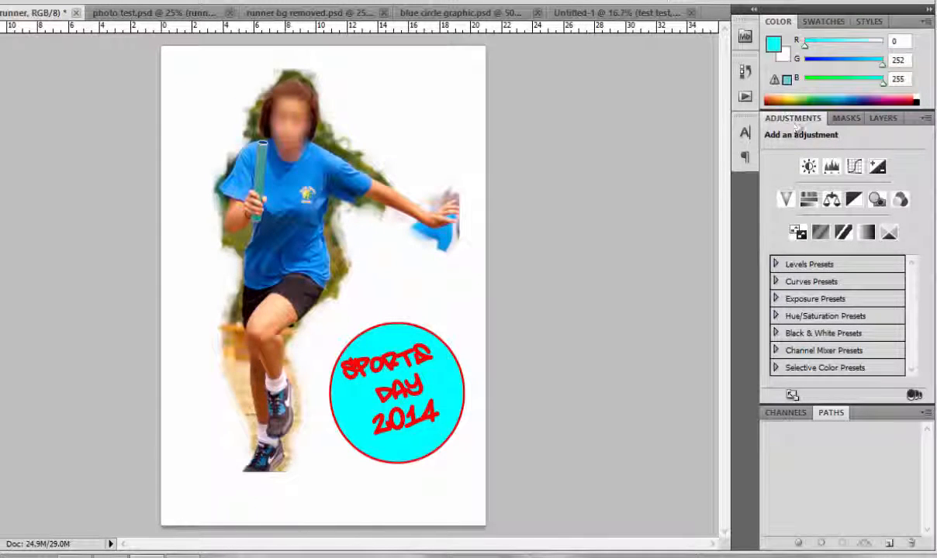
click(845, 119)
click(880, 119)
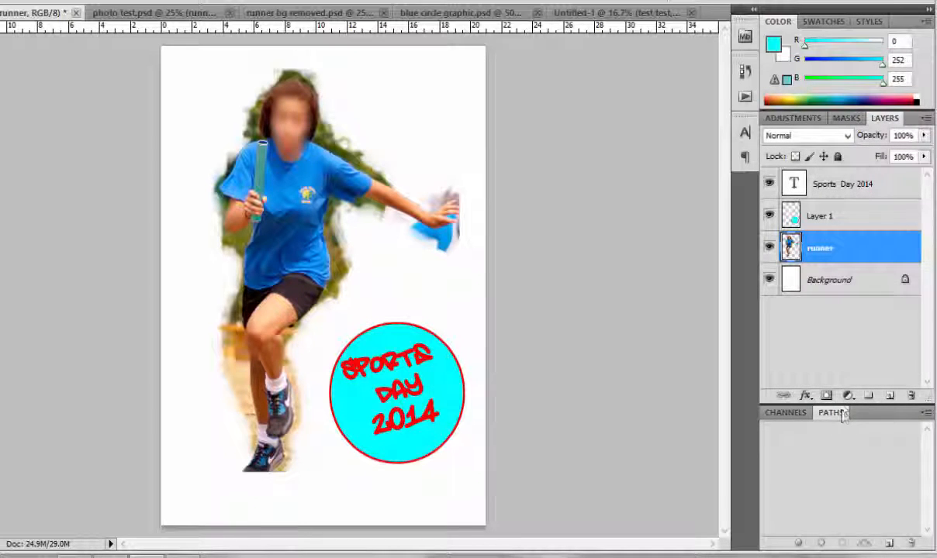
drag(839, 405, 845, 455)
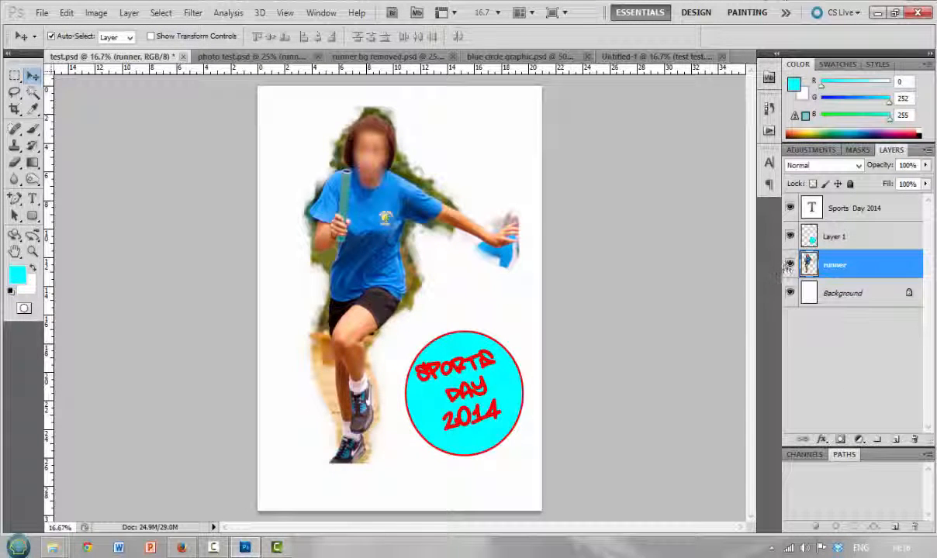
Hide every layer above the Background, select the Background layer, and make the runner and Layer 1 visible again.
mouse_move(789, 266)
mouse_down()
mouse_move(783, 207)
mouse_move(778, 256)
mouse_up()
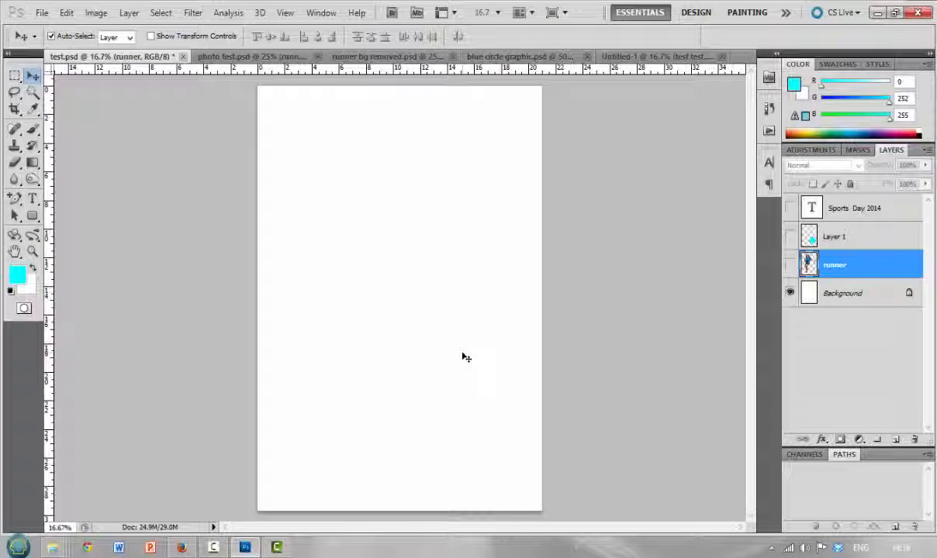
click(840, 294)
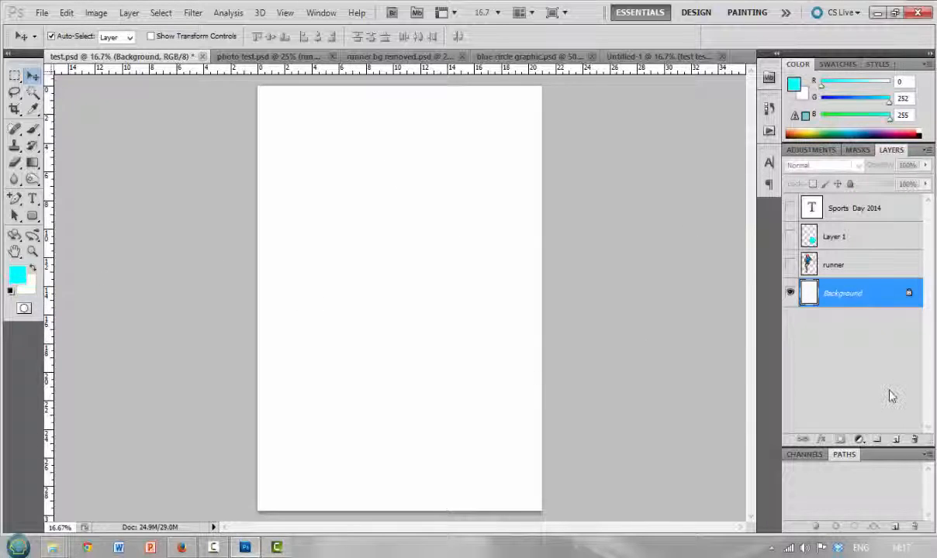
click(791, 264)
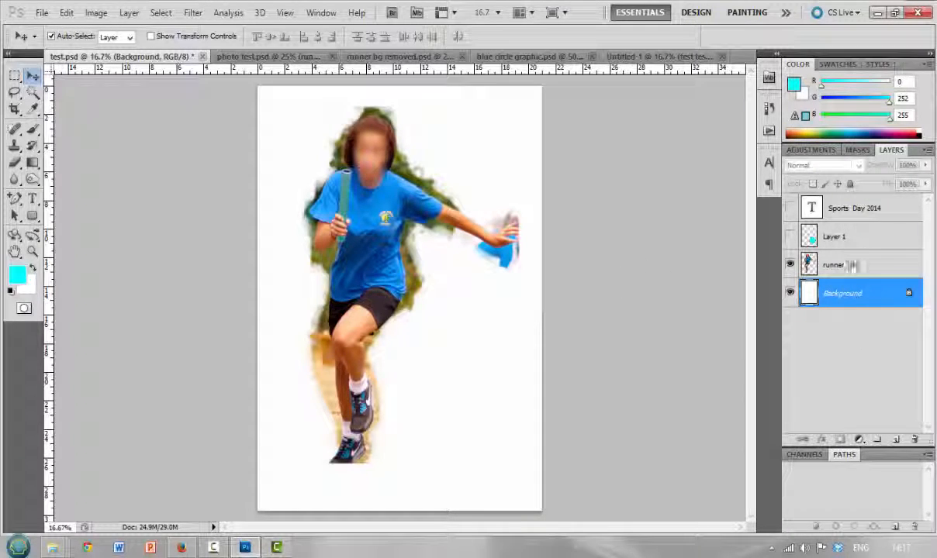
click(791, 236)
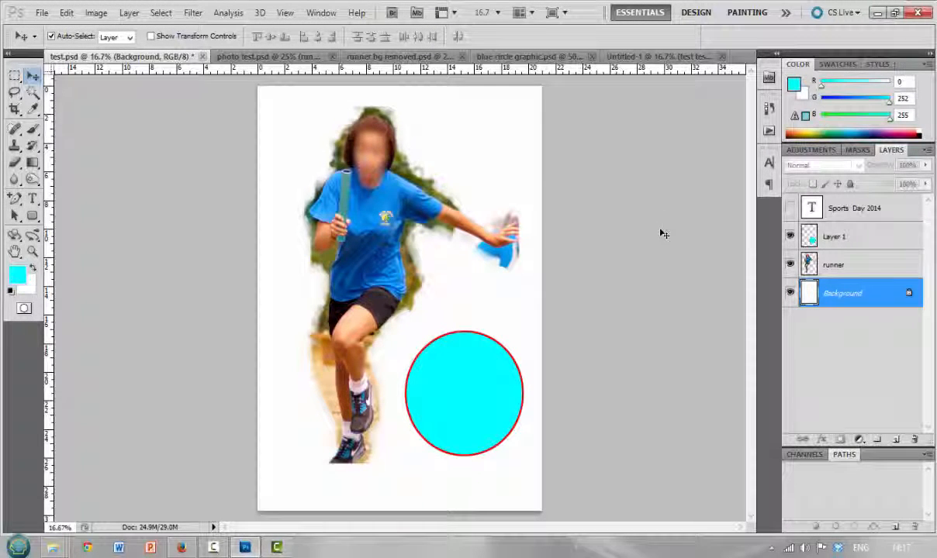
Move the blue circle up so it overlaps the runner's body, and place Layer 1 below the runner layer.
drag(484, 381, 441, 285)
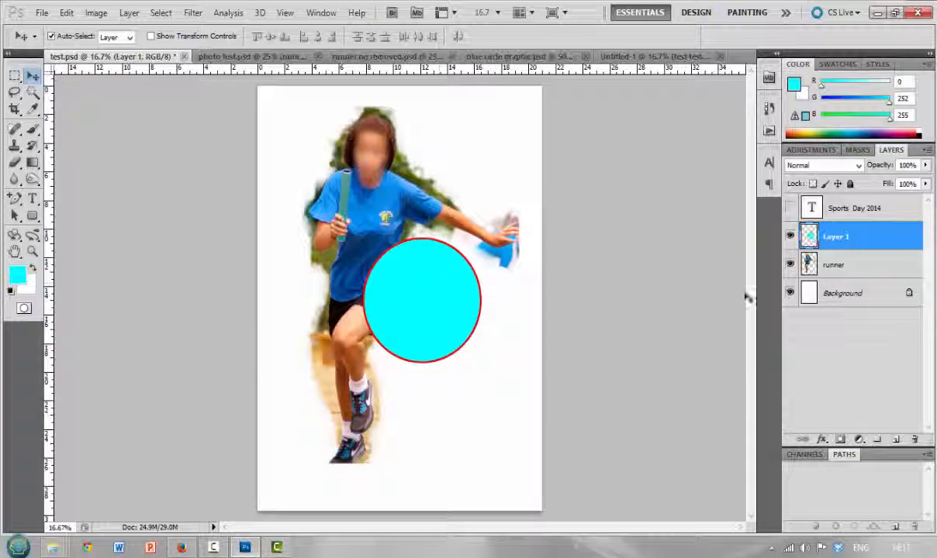
drag(852, 242, 853, 287)
drag(856, 236, 850, 276)
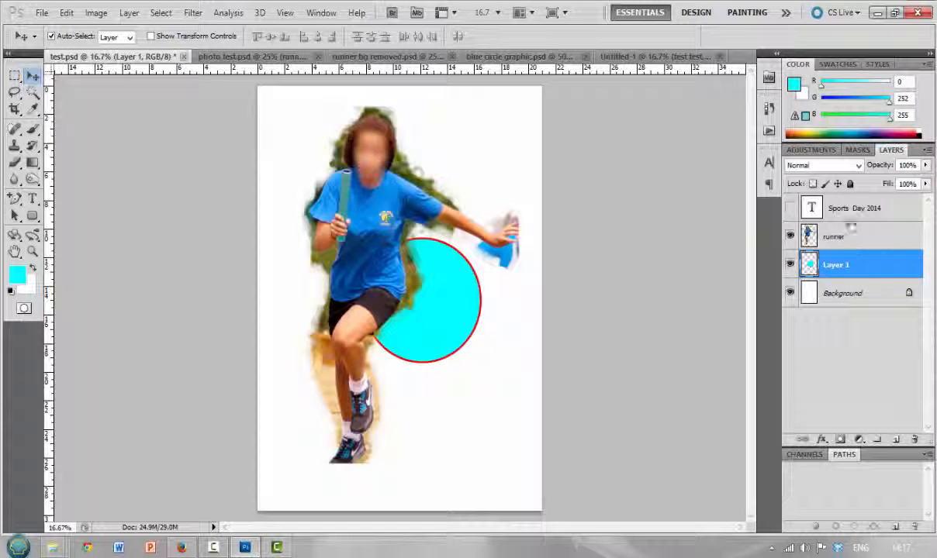
Show the Sports Day 2014 text layer and move the text onto the blue circle.
click(791, 208)
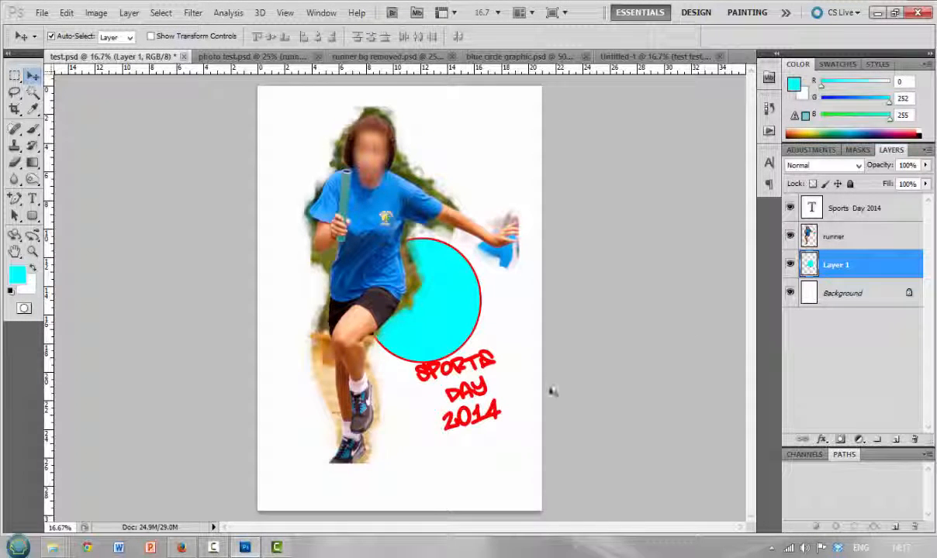
drag(467, 373, 434, 289)
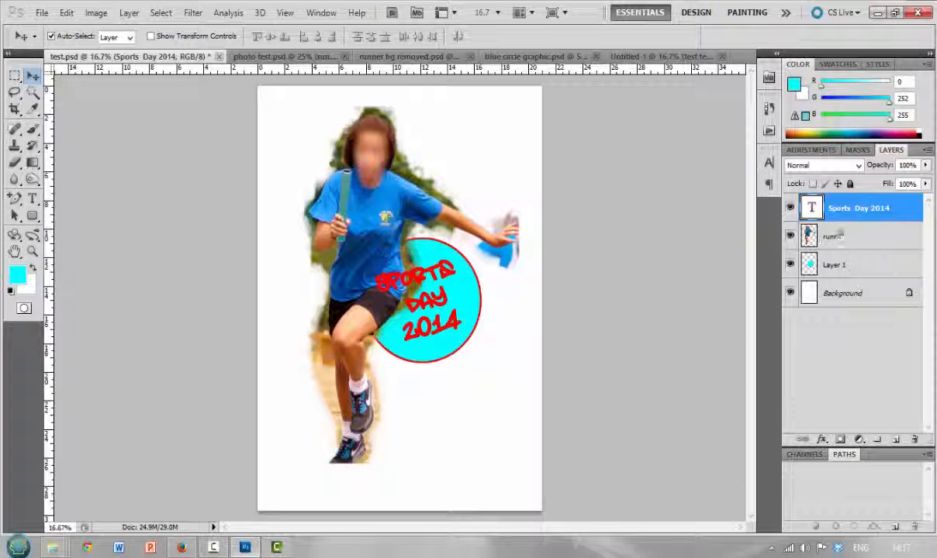
Move Layer 1 above the runner layer and rename it "Blue circle".
drag(849, 273, 845, 225)
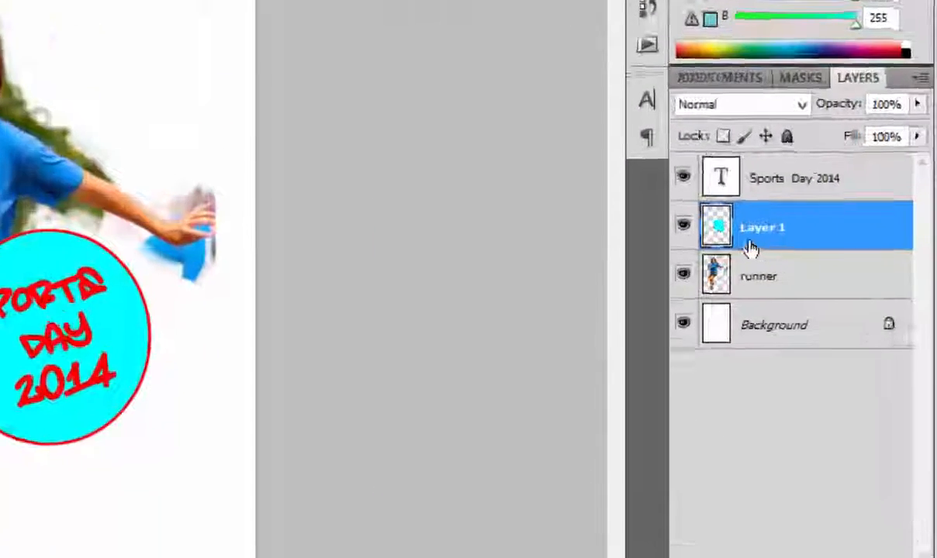
double_click(756, 231)
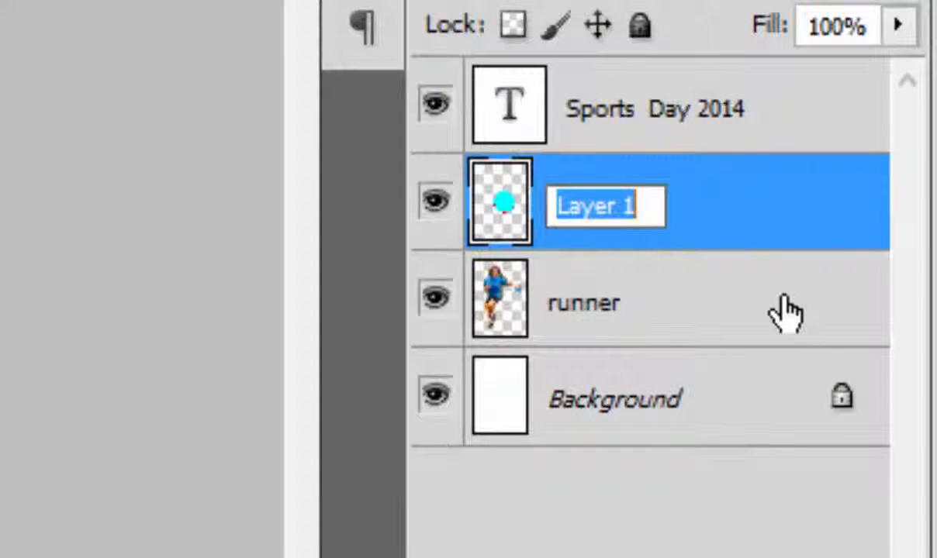
text(Blue circle)
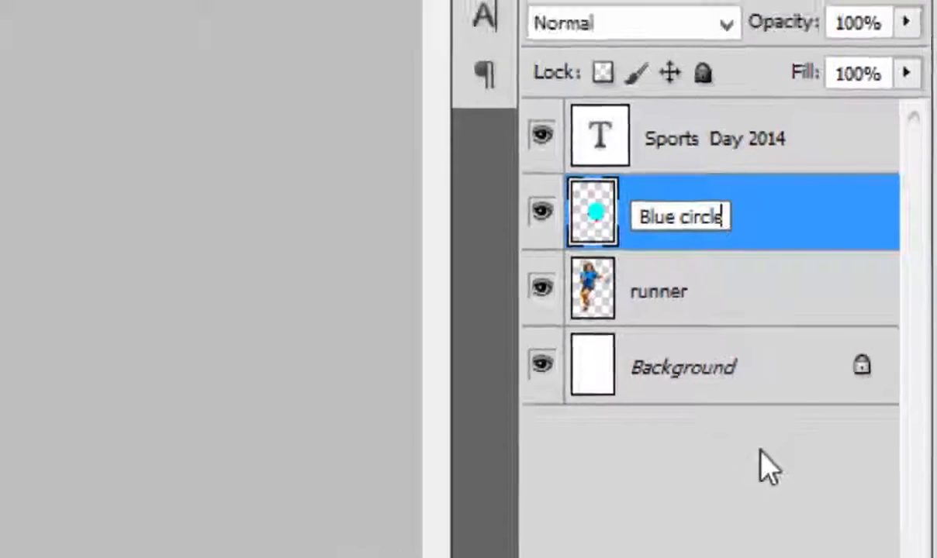
click(714, 508)
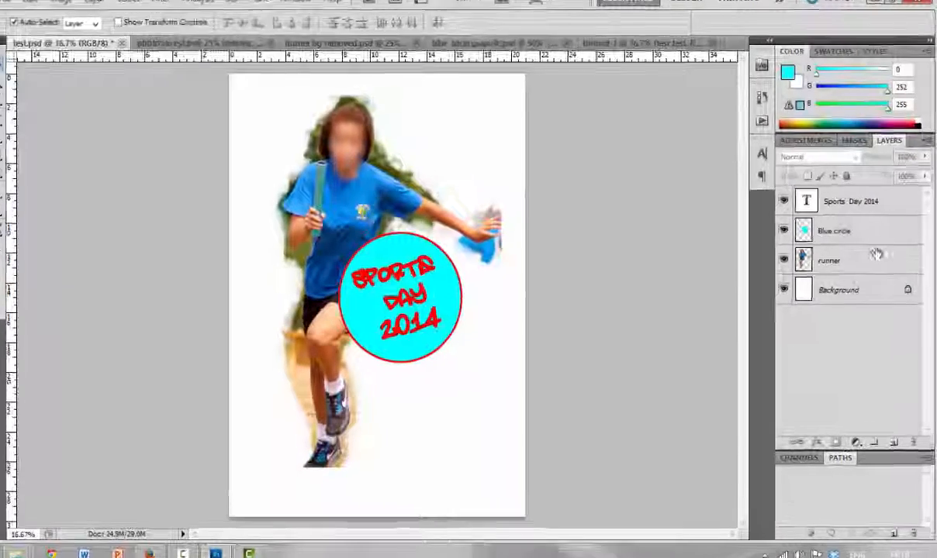
Create a layer group at the top of the stack and put the Sports Day 2014 and Blue circle layers inside it.
click(860, 200)
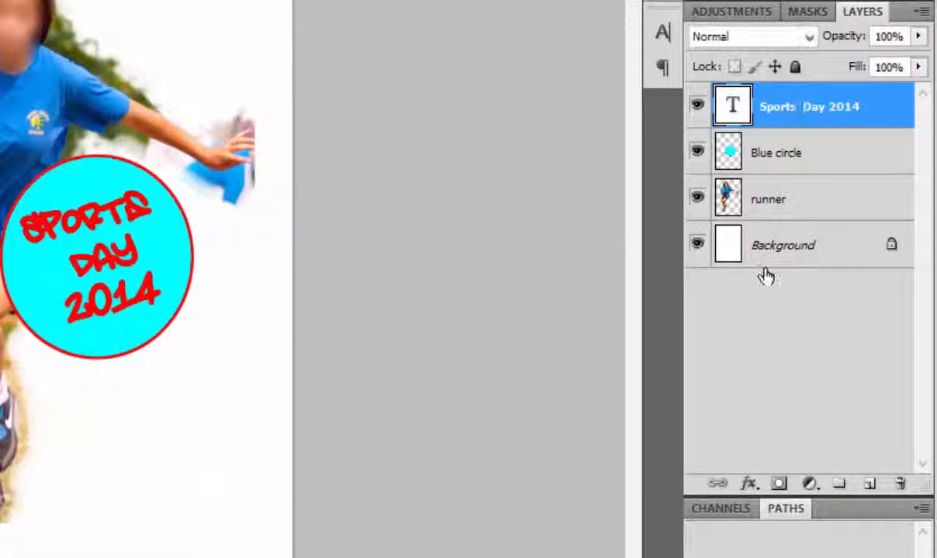
click(838, 483)
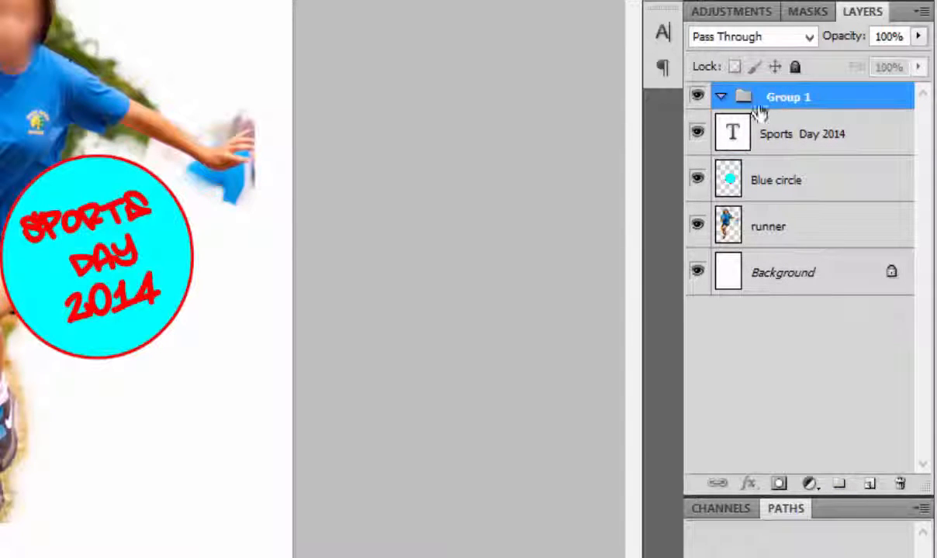
click(775, 141)
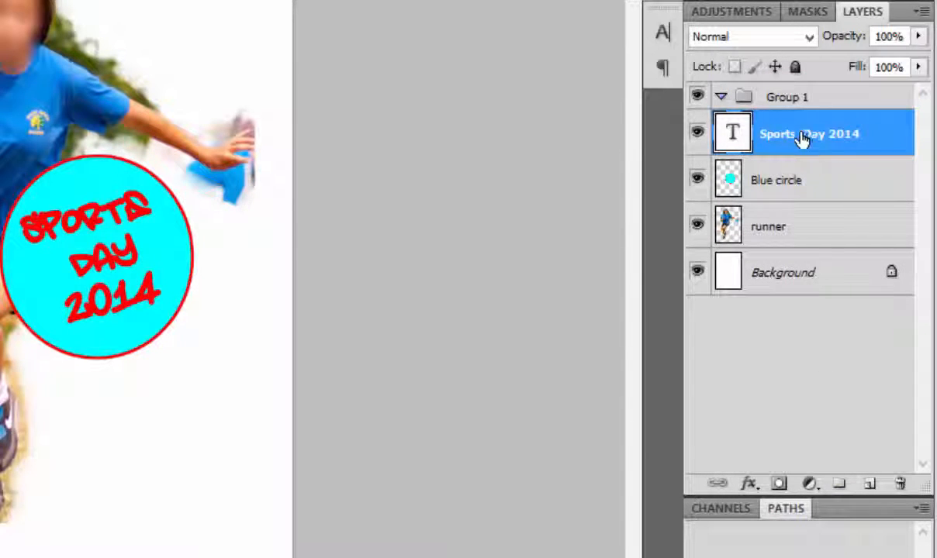
drag(790, 136, 791, 99)
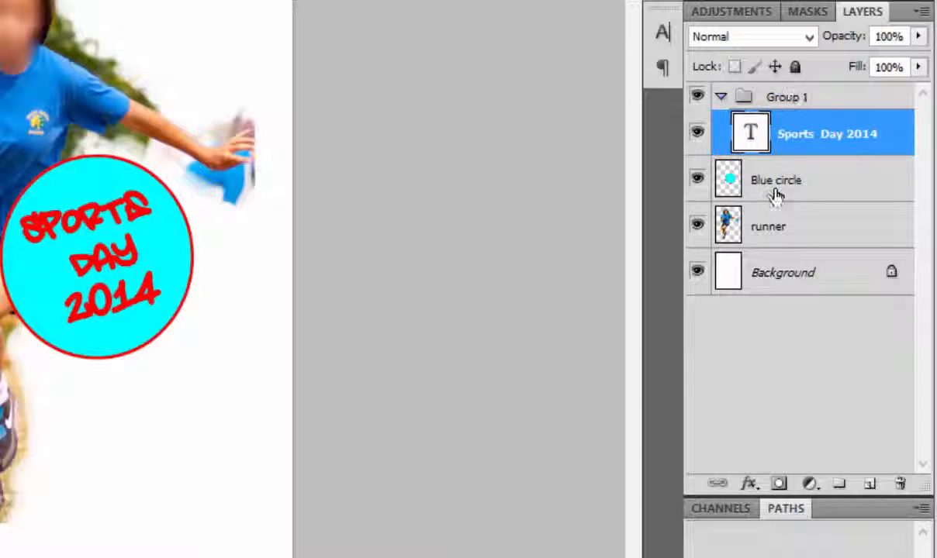
drag(783, 139, 801, 96)
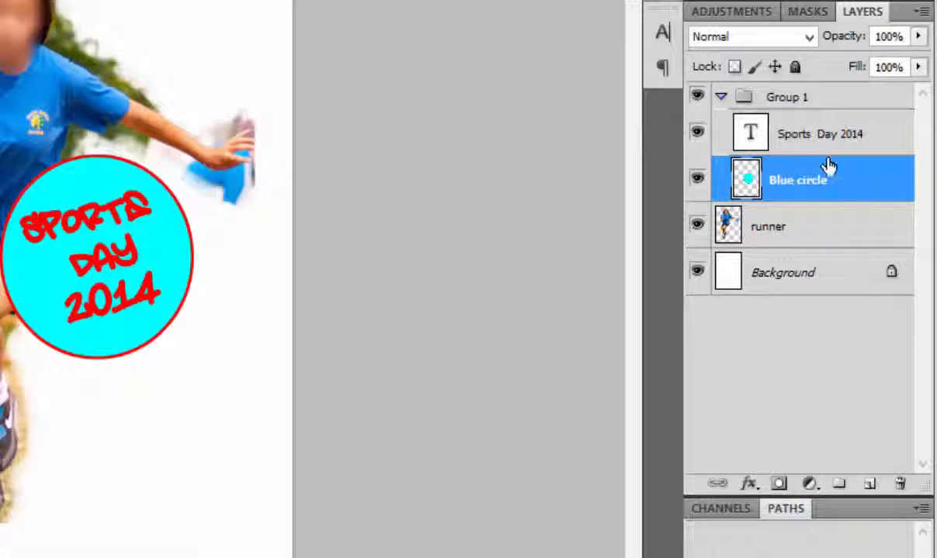
click(720, 96)
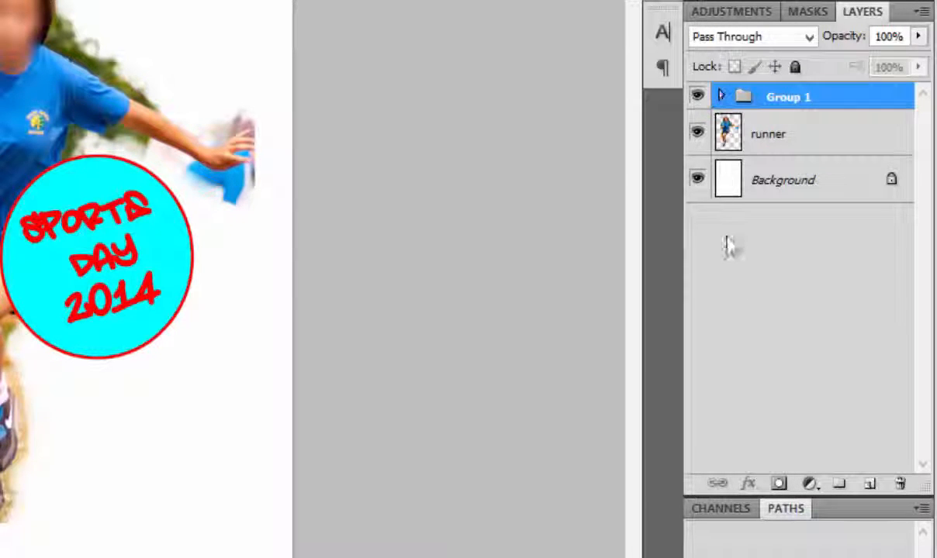
click(720, 96)
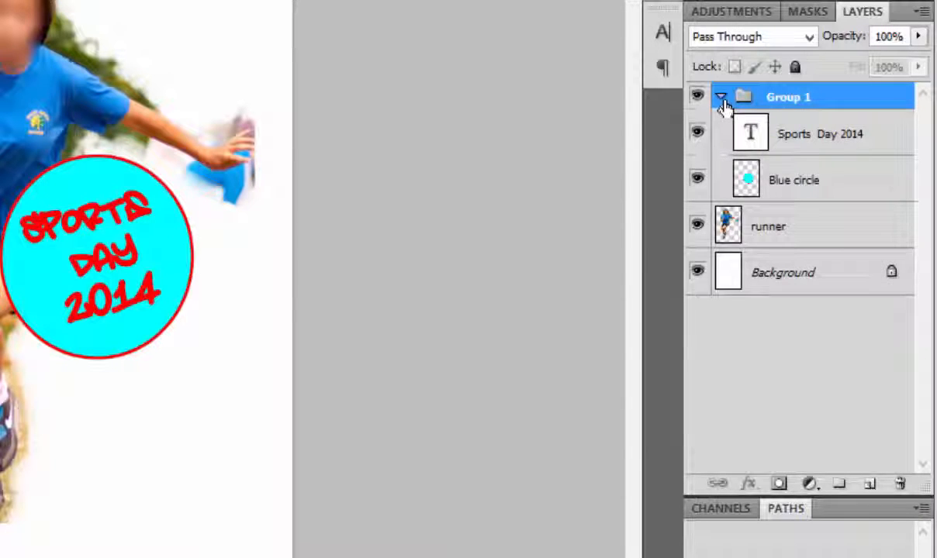
Collapse Group 1 in the layer stack and rename it "Sports Day Graphic".
click(721, 96)
click(720, 96)
click(720, 96)
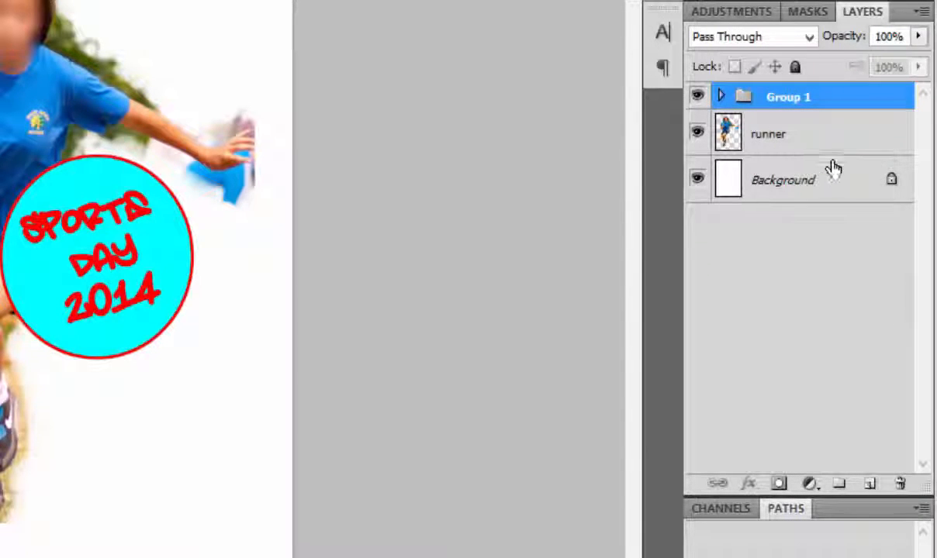
mouse_move(801, 94)
mouse_down()
mouse_move(759, 142)
mouse_move(805, 140)
mouse_move(801, 159)
mouse_move(790, 100)
mouse_move(788, 162)
mouse_move(788, 94)
mouse_up()
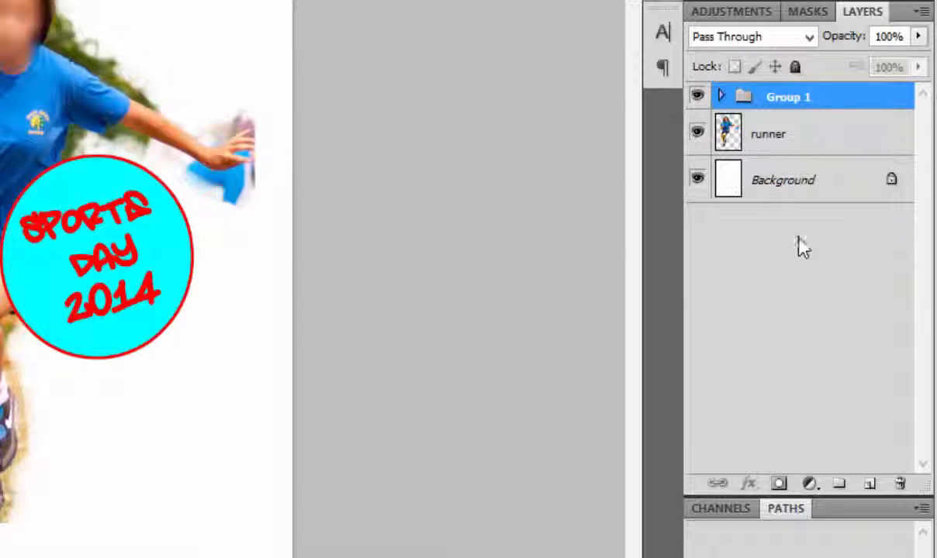
double_click(786, 103)
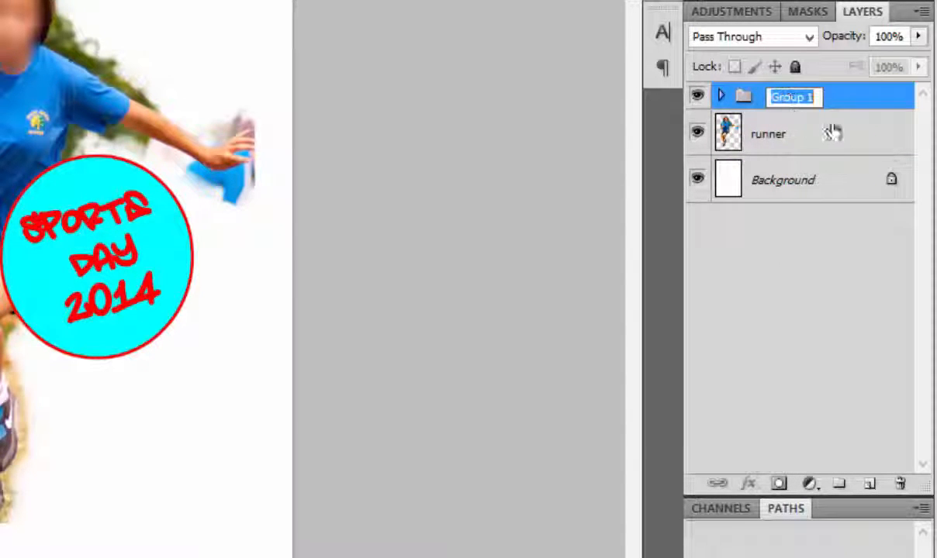
text(Spo)
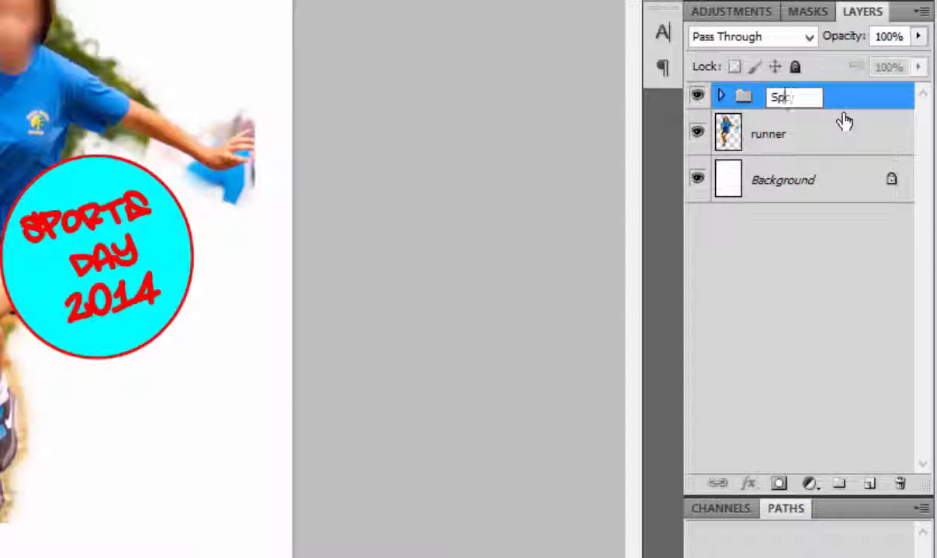
text(rts)
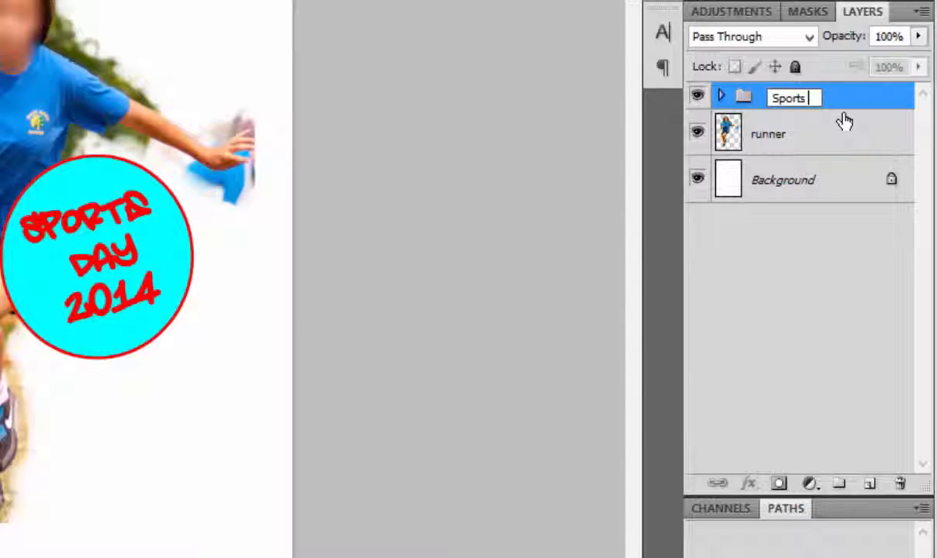
text( #cGraphic)
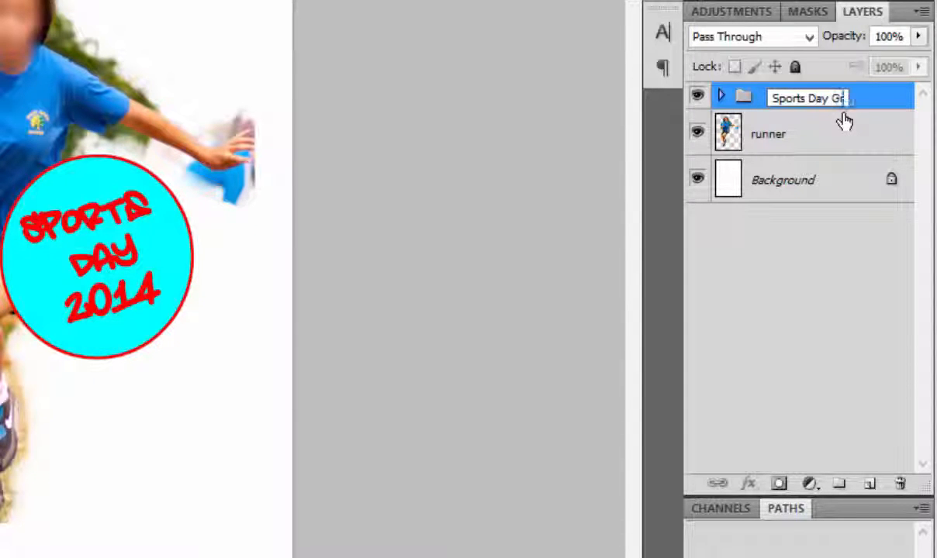
click(813, 270)
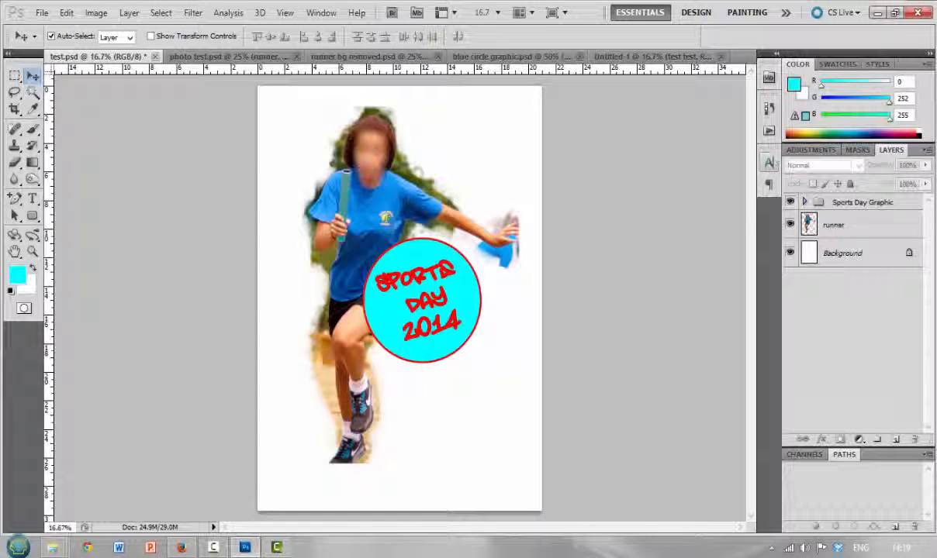
Switch the toolbox to a single column and float both it and the Swatches panel over the document area.
click(321, 14)
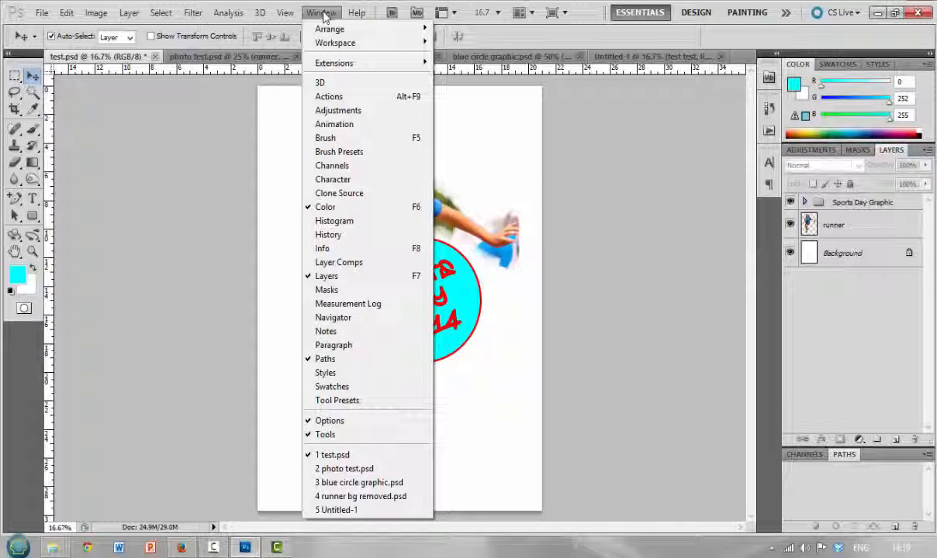
click(680, 163)
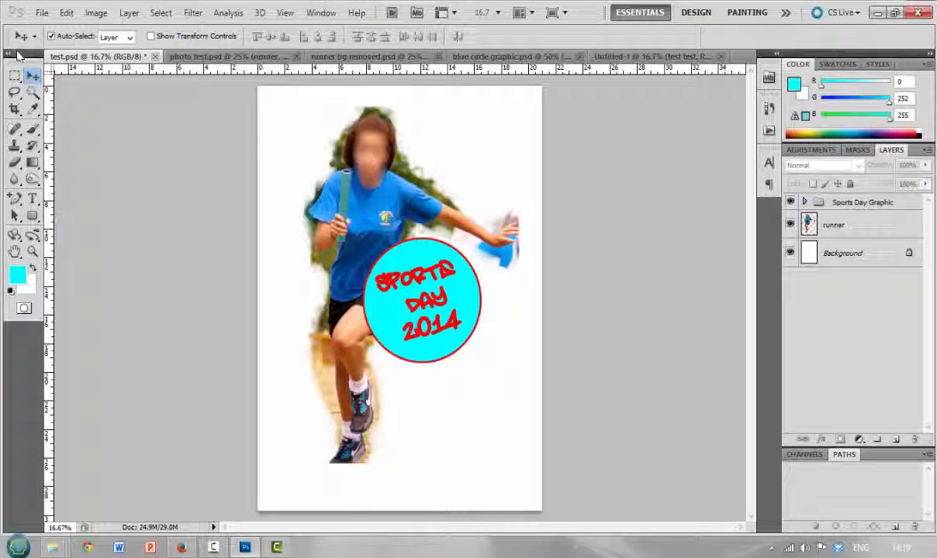
click(10, 54)
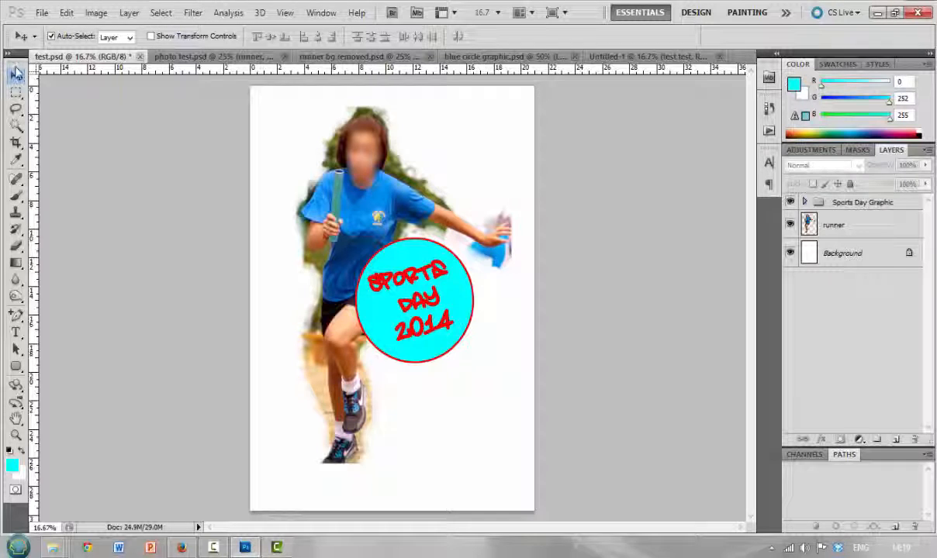
drag(14, 51, 145, 154)
drag(837, 63, 465, 334)
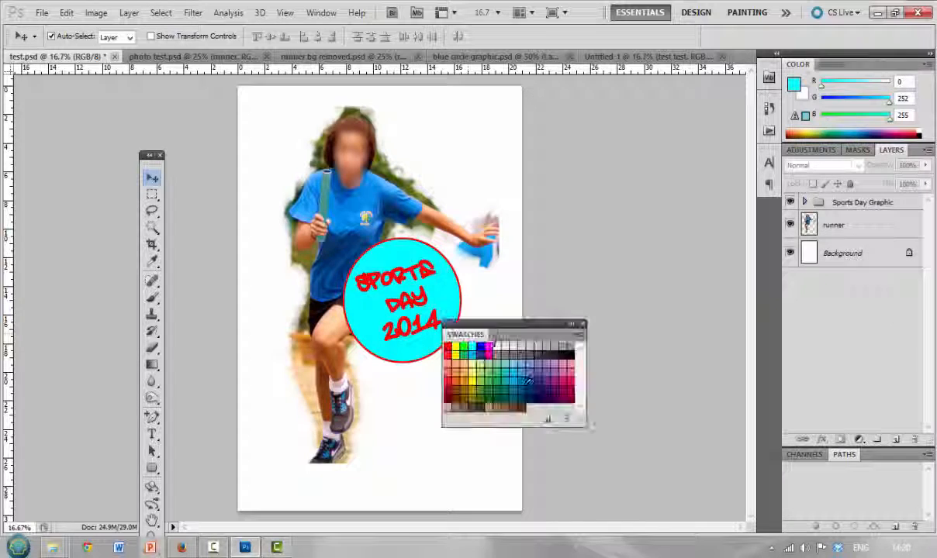
Show the Masks panel in place of Layers and the Channels panel in place of Paths.
click(823, 150)
click(856, 149)
click(806, 330)
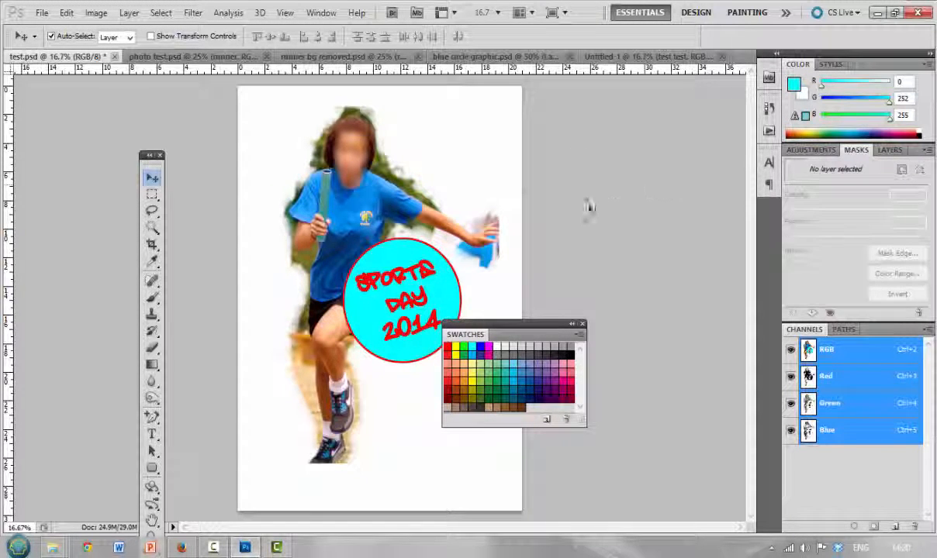
Reset the Essentials workspace and move the Layers panel into the same group as Adjustments and Masks.
click(322, 16)
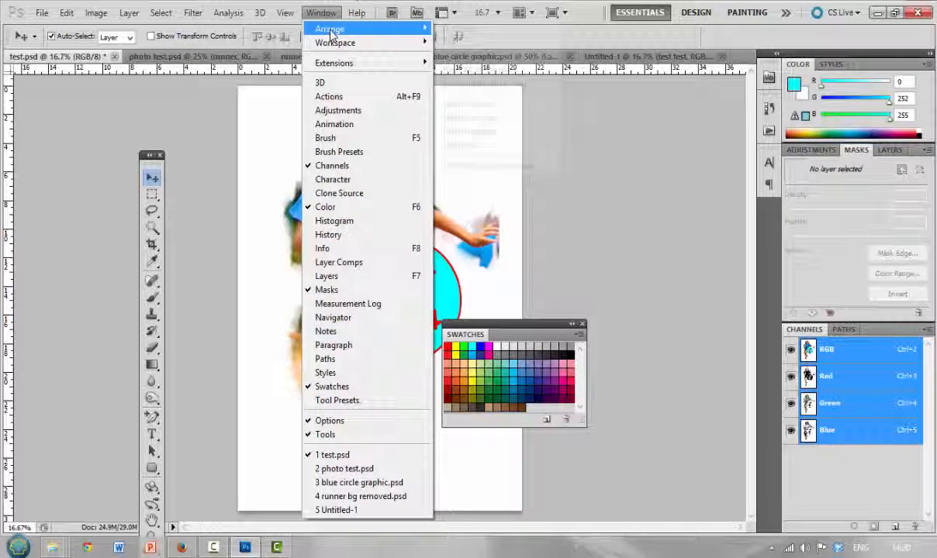
mouse_move(332, 33)
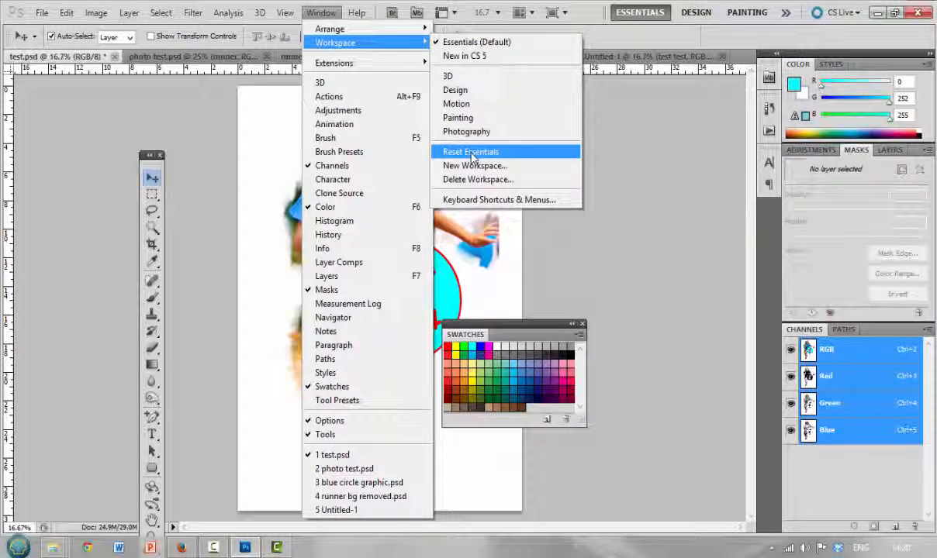
click(473, 152)
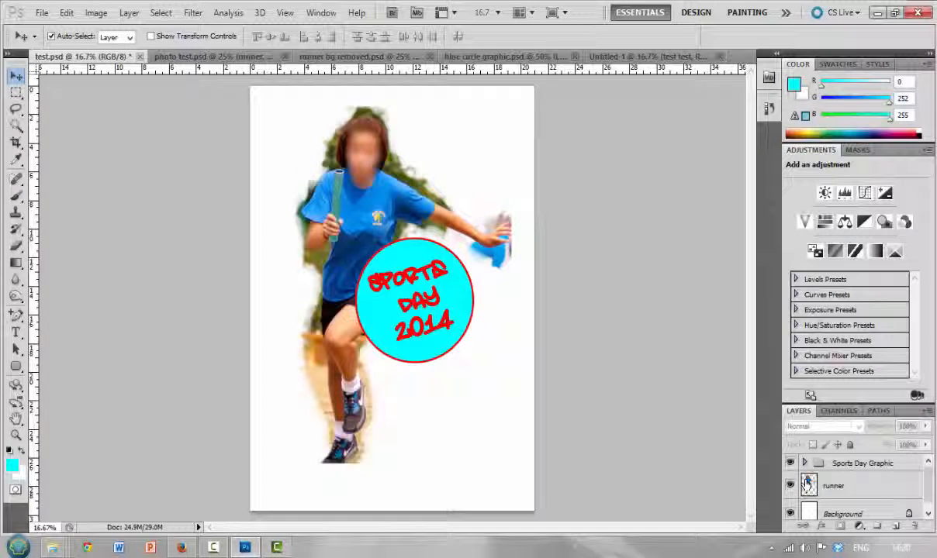
drag(799, 411, 884, 151)
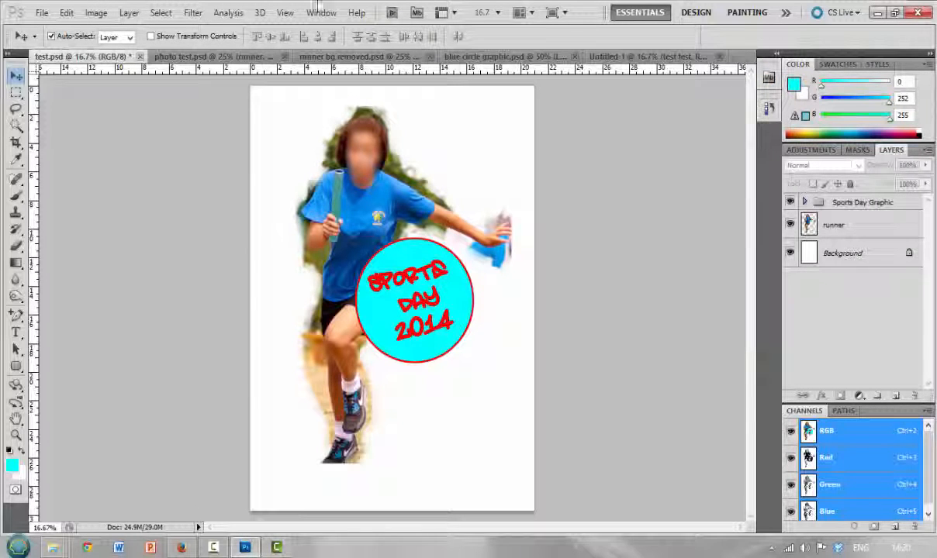
Open the Character panel, view the Paragraph panel grouped with it, and return to Character.
click(318, 13)
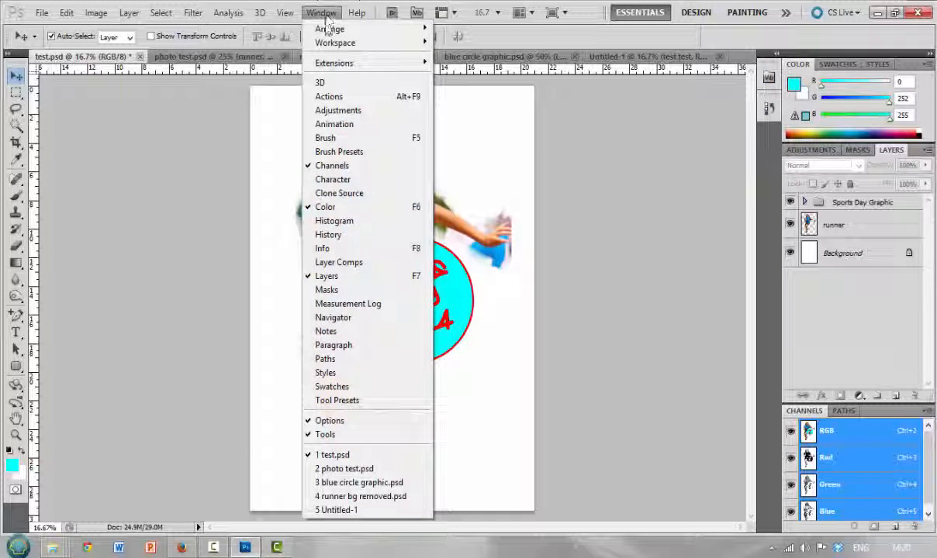
click(334, 180)
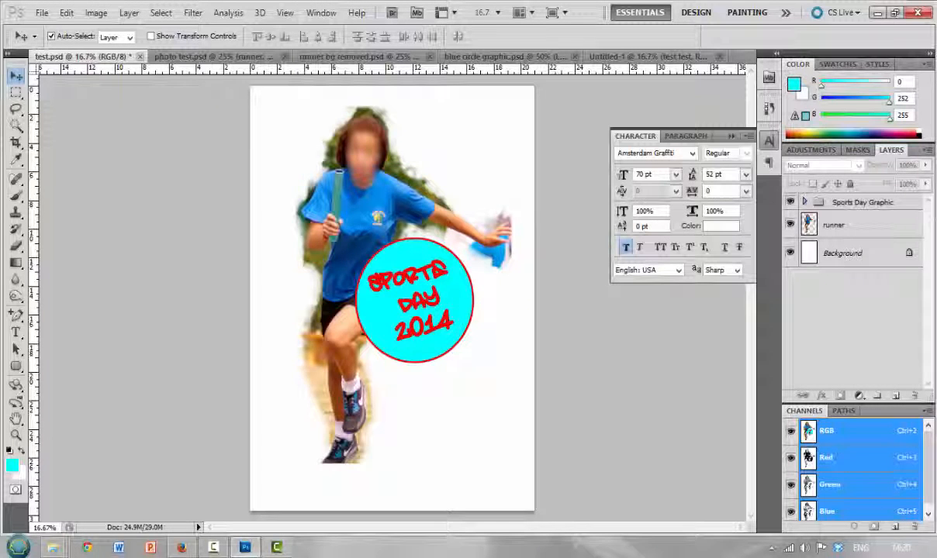
click(684, 138)
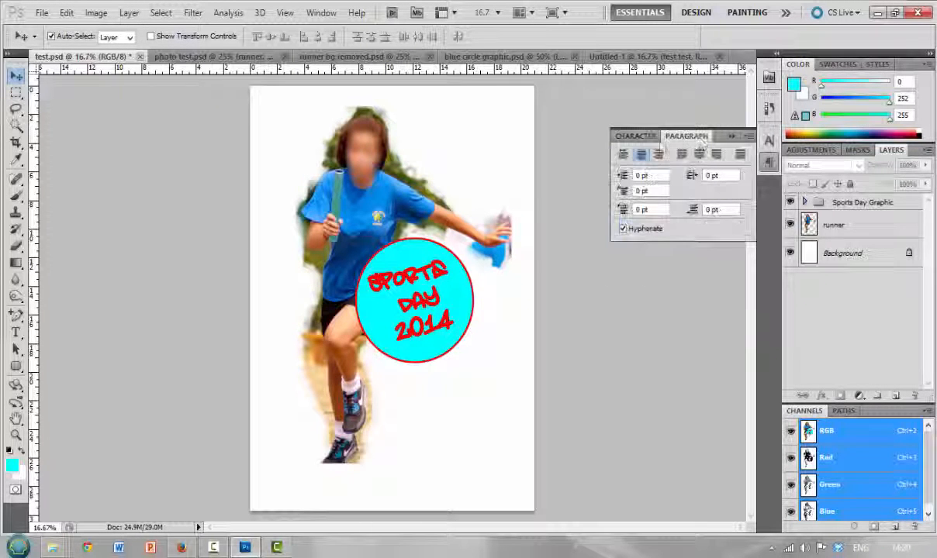
click(624, 136)
Open the History panel and bring the Paths panel to the front of its group with Channels.
click(323, 14)
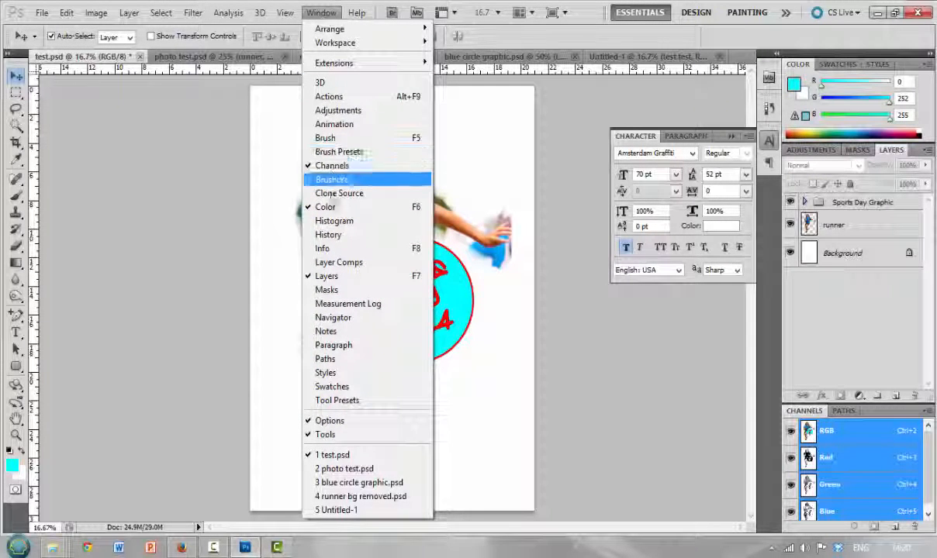
click(328, 234)
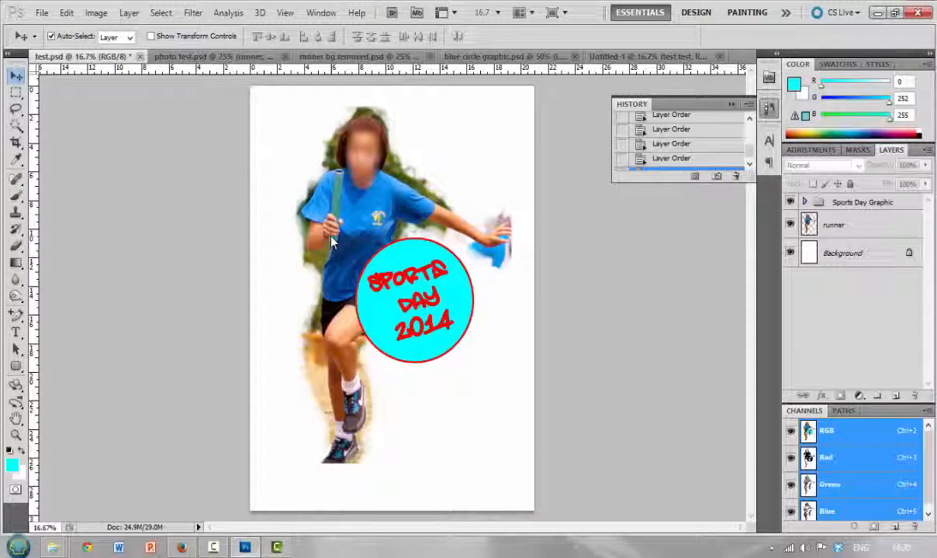
click(320, 12)
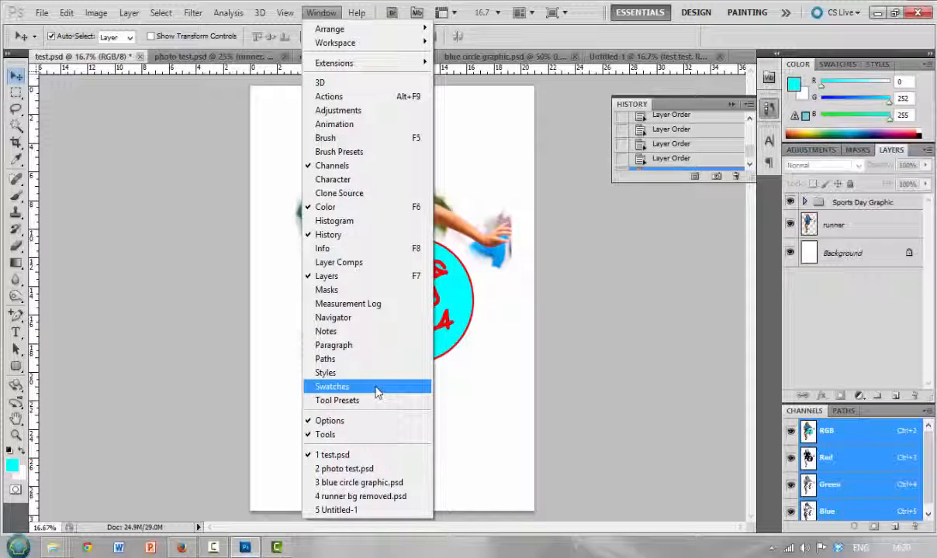
click(358, 360)
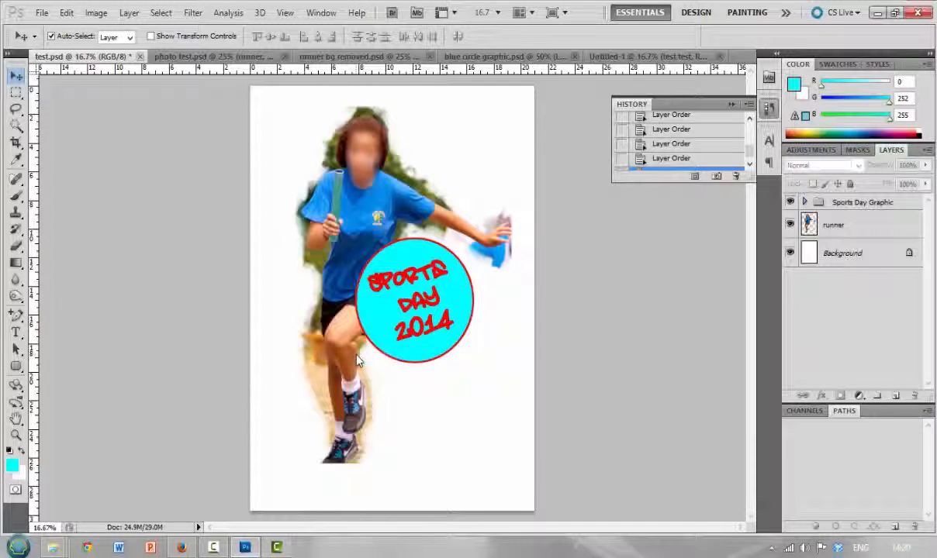
click(802, 411)
click(843, 411)
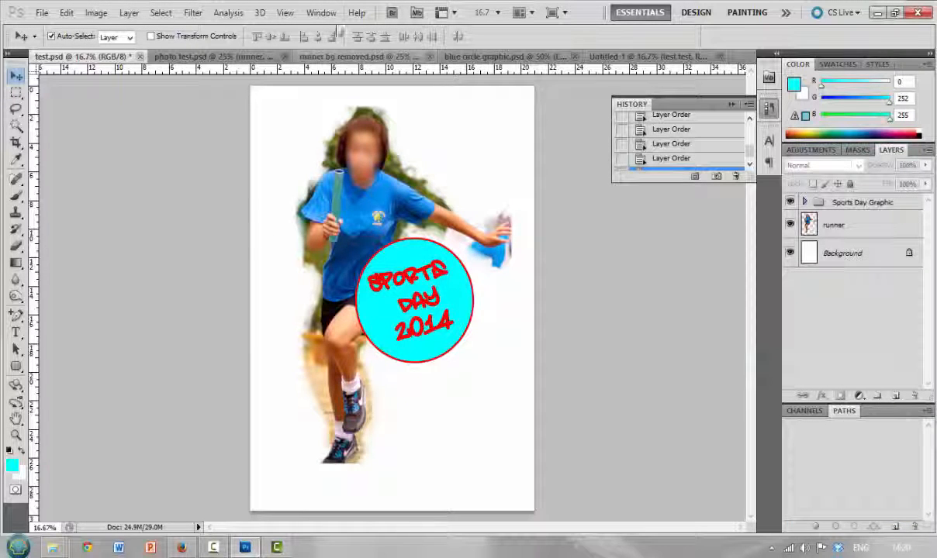
Open the Brush Presets panel and look through the Brush and Clone Source panels grouped with it.
click(321, 12)
click(339, 151)
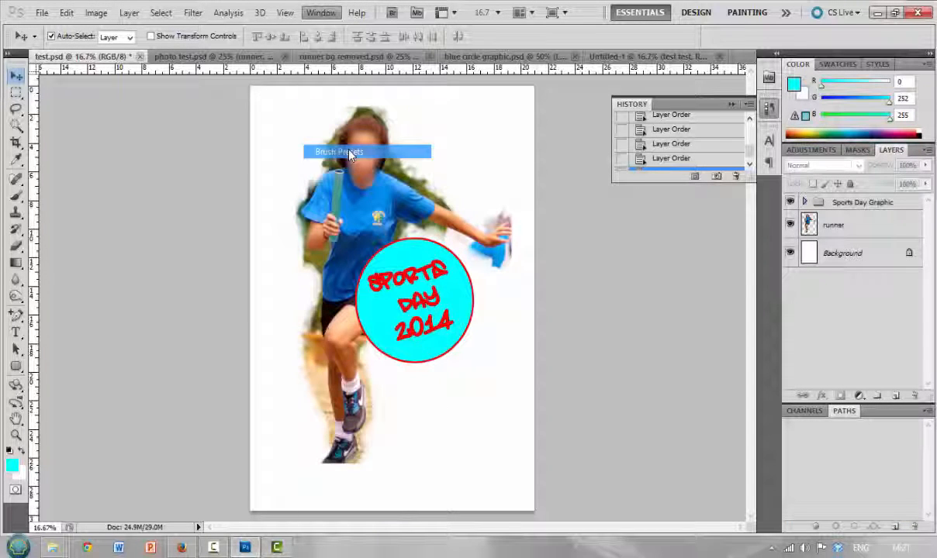
click(682, 138)
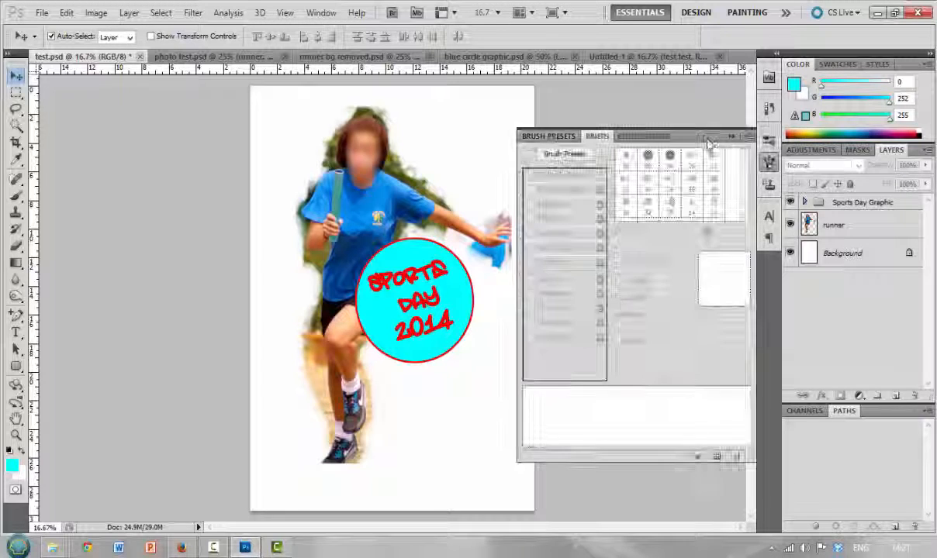
click(636, 139)
click(632, 138)
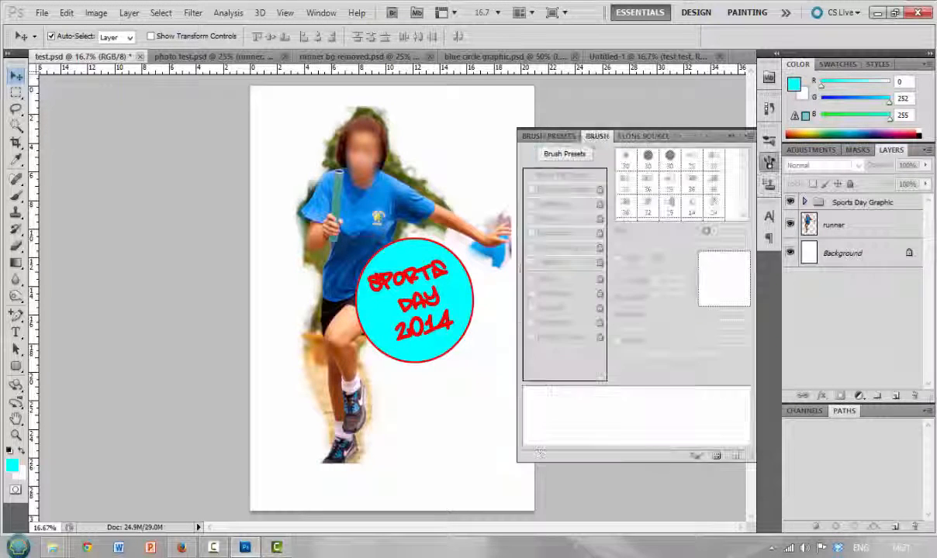
click(581, 137)
click(693, 136)
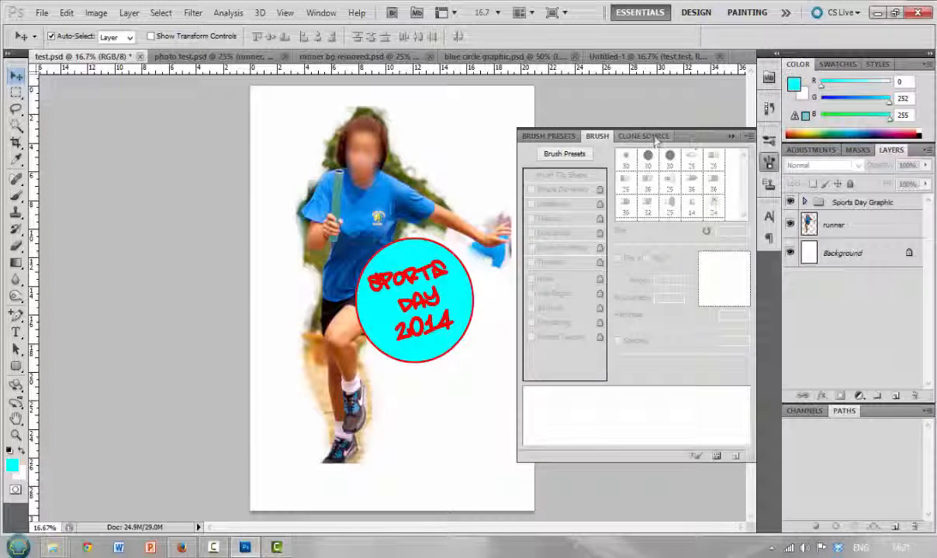
click(624, 135)
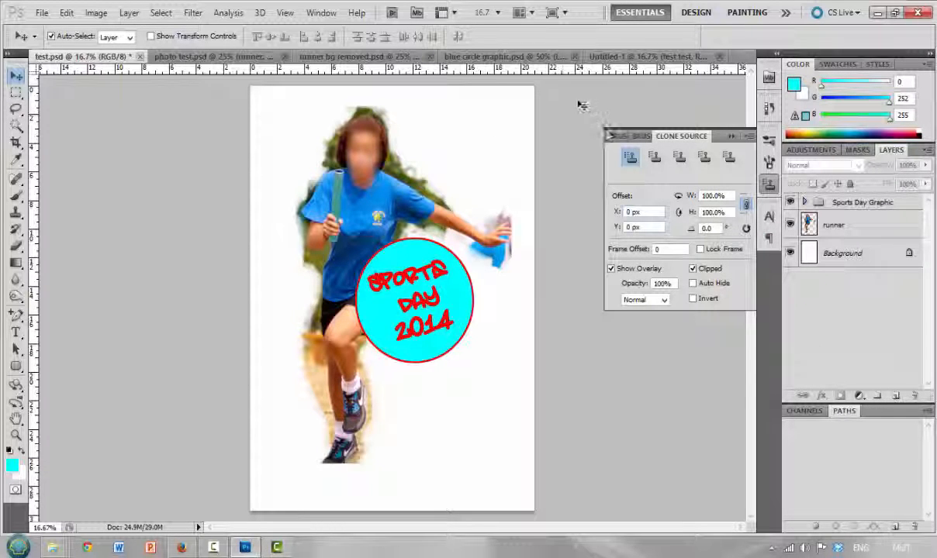
Lengthen the History panel to show its full list and step back through the states to the first Move.
click(768, 109)
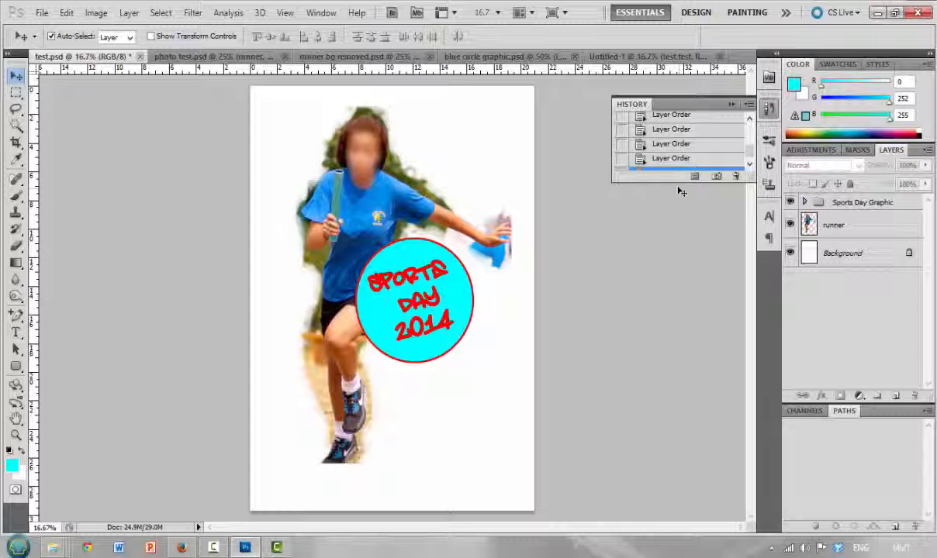
drag(677, 180, 693, 439)
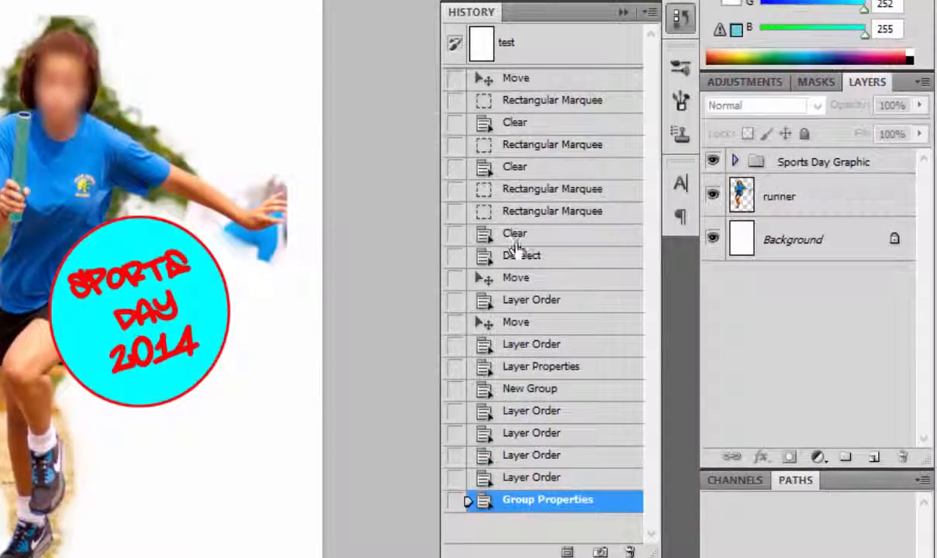
click(521, 344)
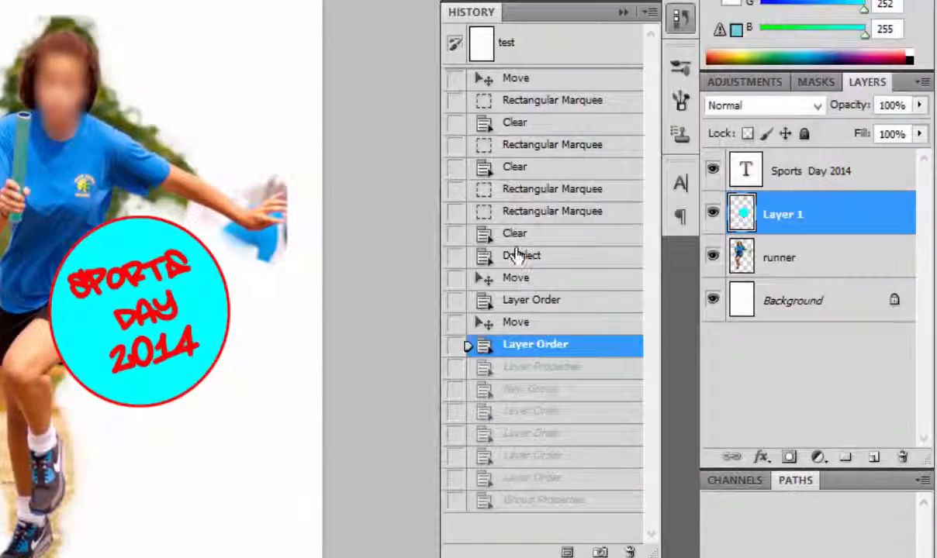
click(518, 255)
click(512, 167)
click(516, 100)
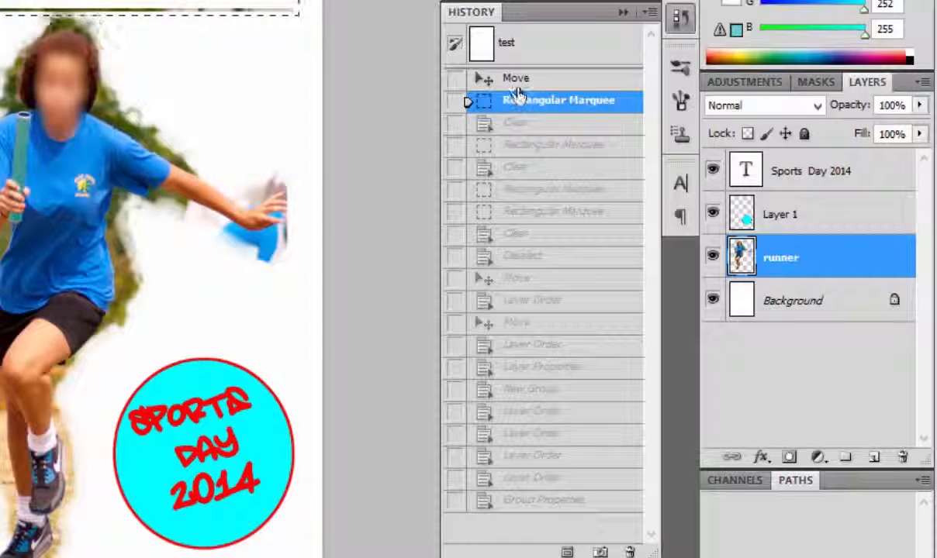
click(515, 78)
Step forward through the history states to the Layer Order state just before Layer Properties.
click(518, 122)
click(523, 211)
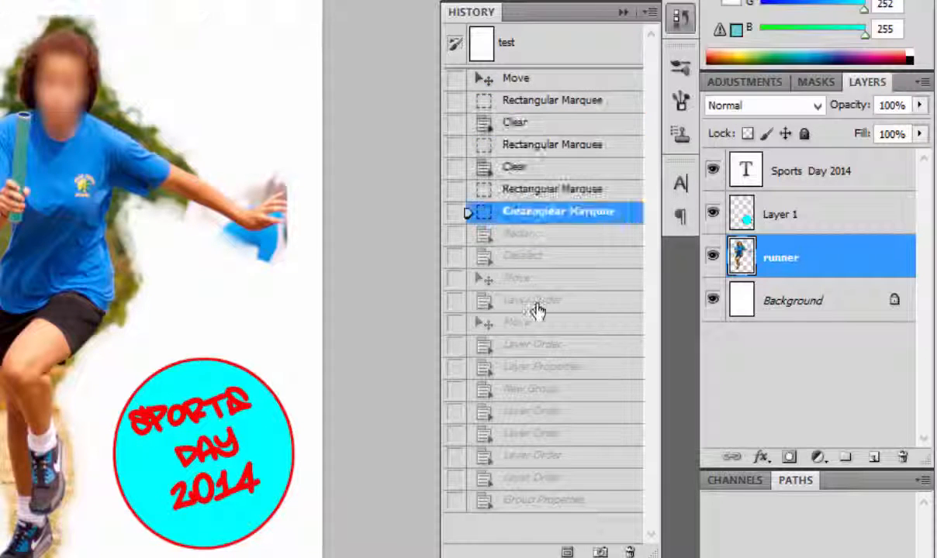
click(535, 301)
click(528, 389)
click(503, 343)
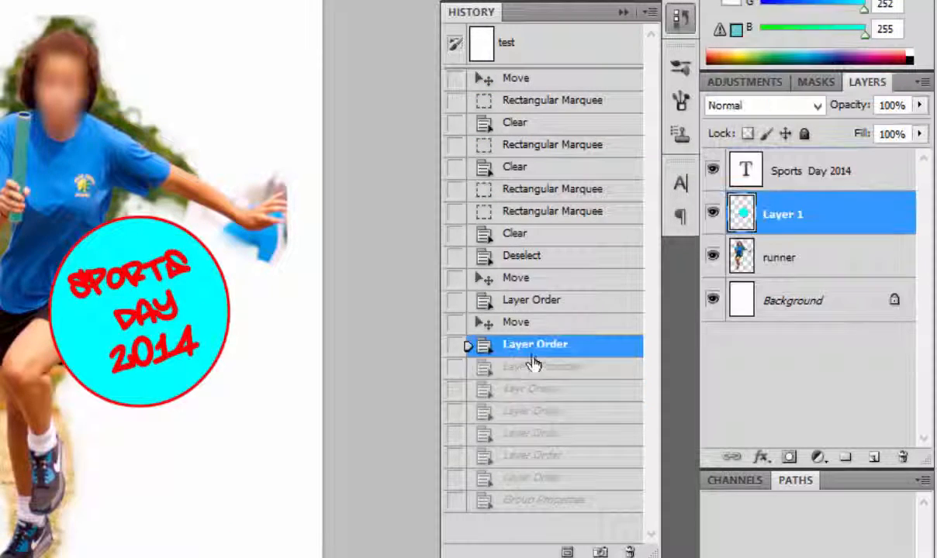
Revisit the first Layer Order history state, restore the latest Group Properties state, and collapse the History panel.
click(495, 302)
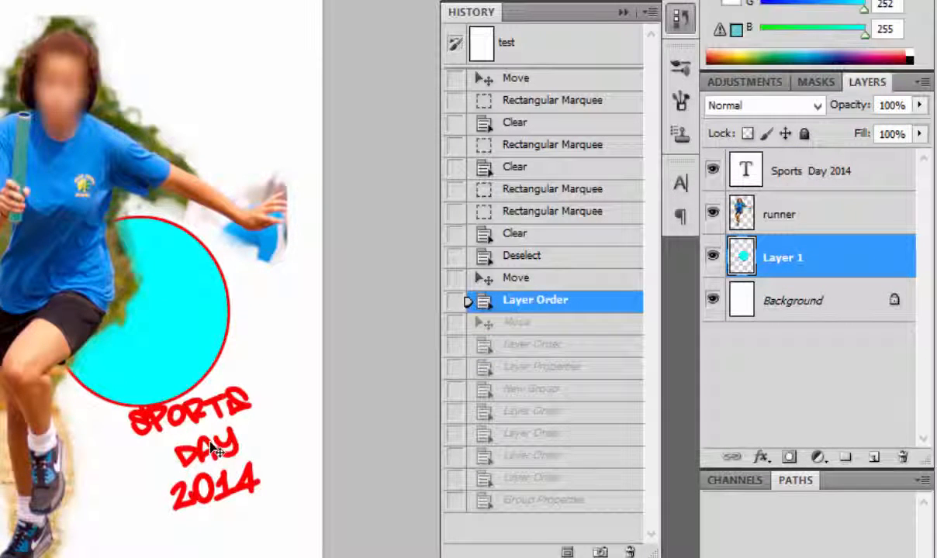
click(528, 502)
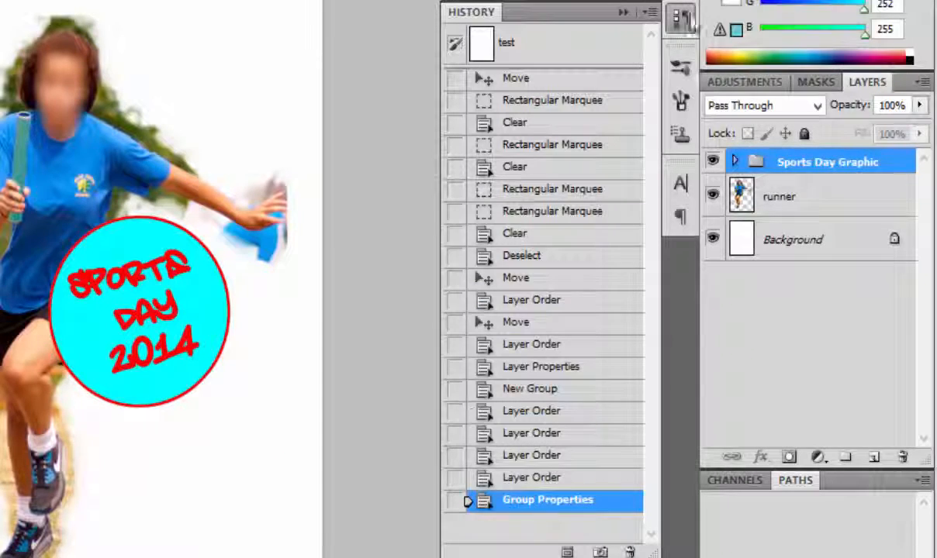
click(623, 14)
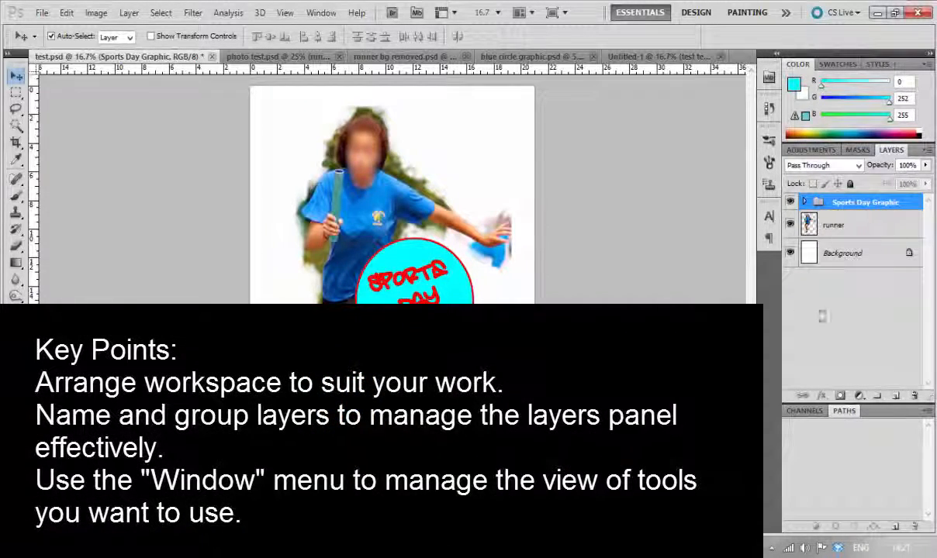
Expand the Sports Day Graphic group to show its layers and look through the available workspace options.
click(804, 201)
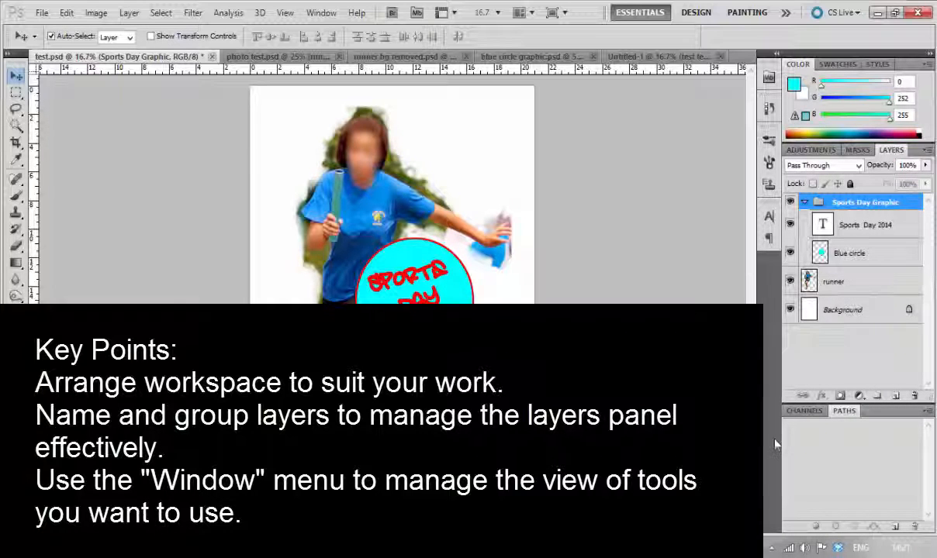
click(320, 13)
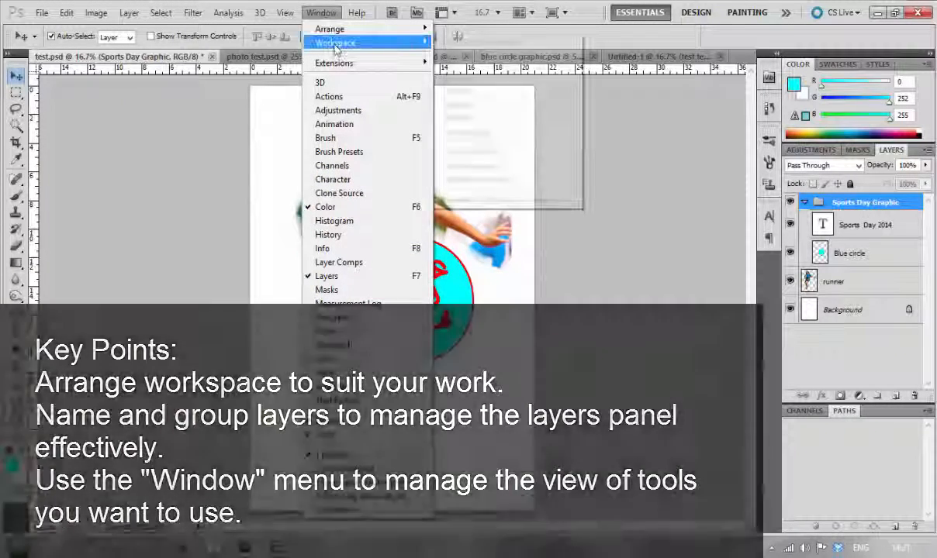
mouse_move(333, 42)
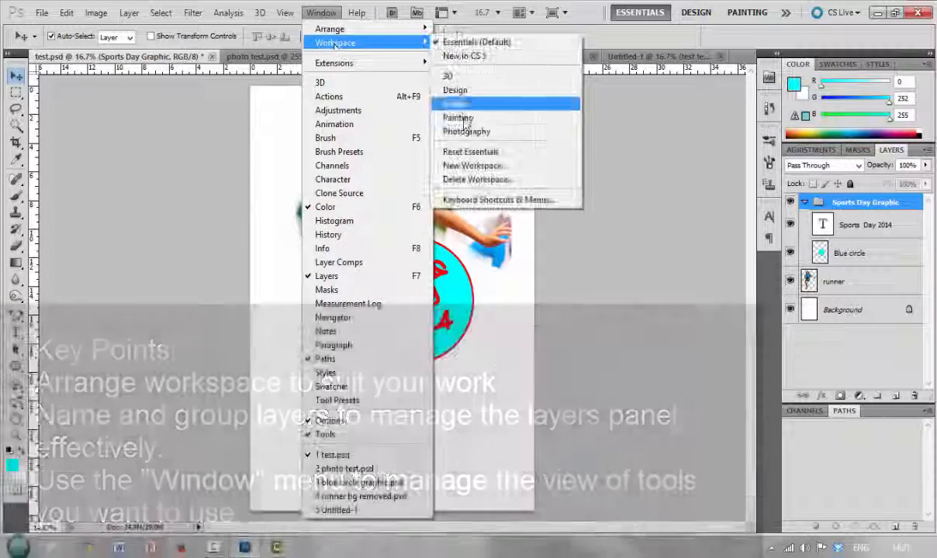